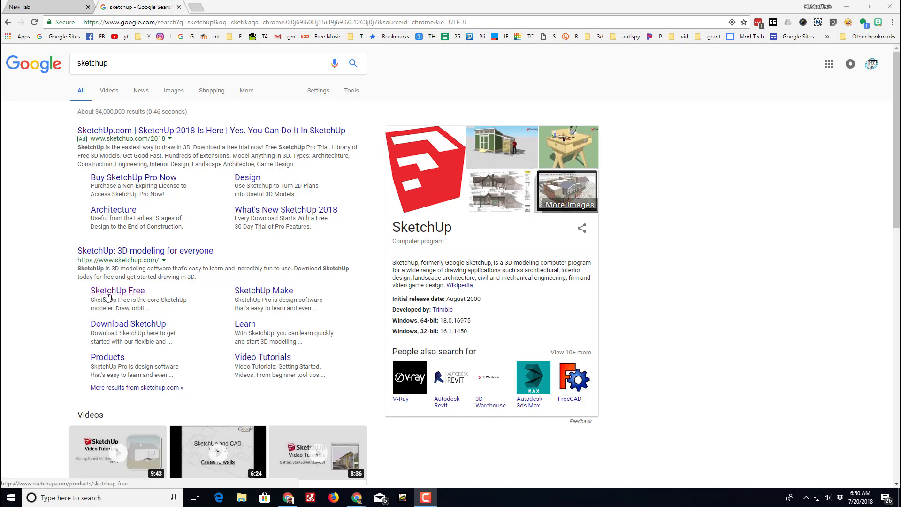
- Launch app.sketchup.com from the SketchUp Free search result using Start Modeling
left_click(108, 291)
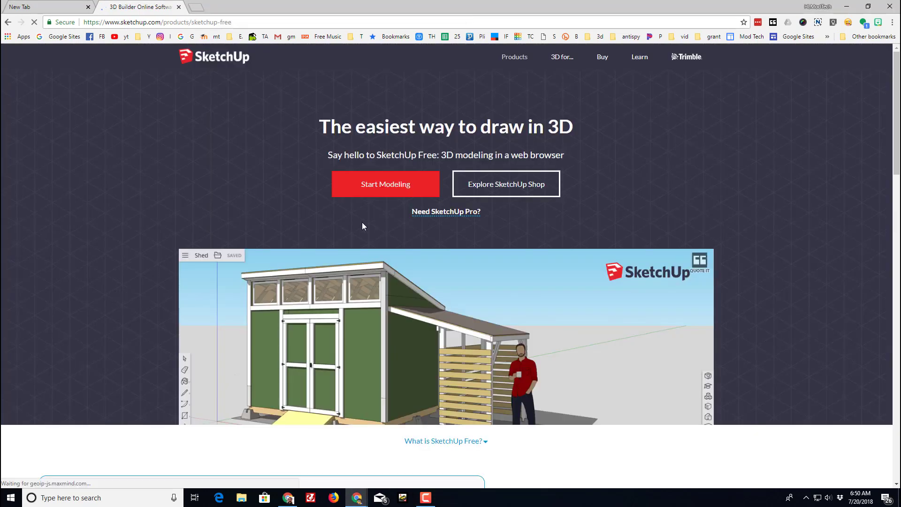
left_click(380, 188)
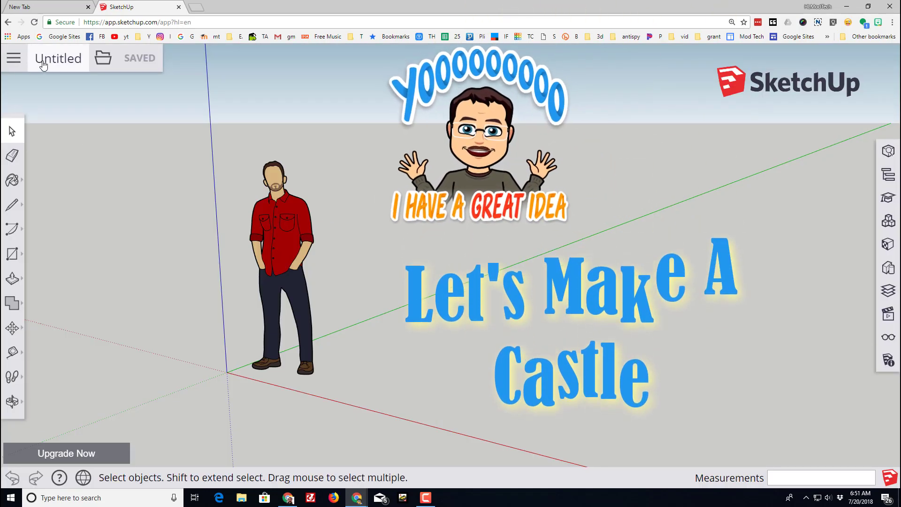
- Start a new model from Simple Template - Millimeters and select the person figure
left_click(13, 58)
left_click(59, 252)
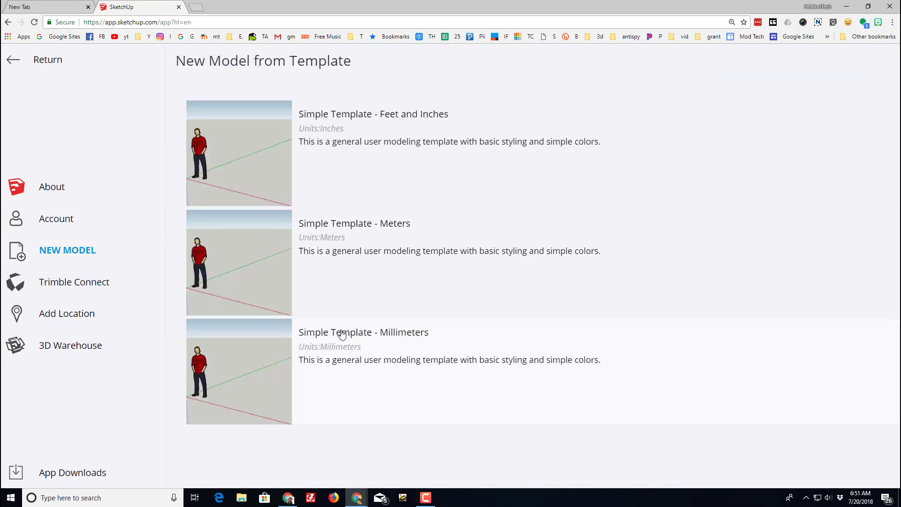
left_click(341, 334)
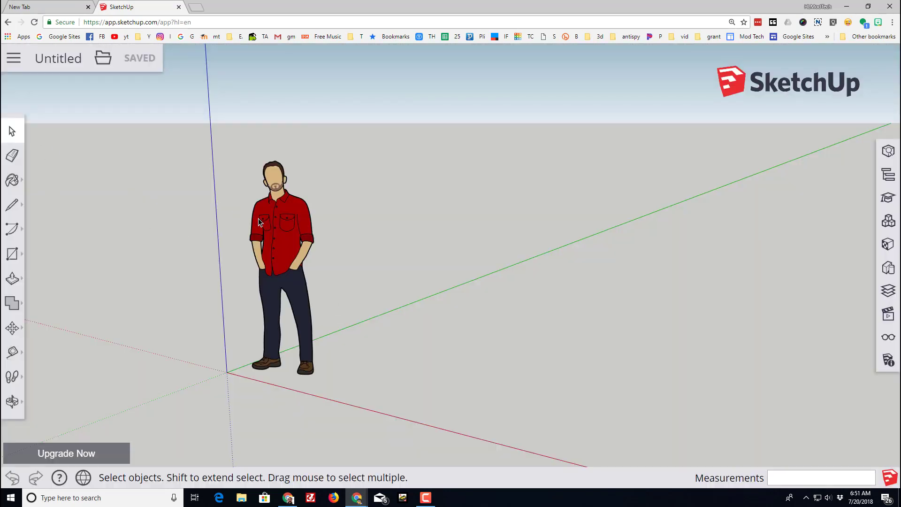
left_click(284, 219)
- Delete the person figure and save the model as castle3 in the SketchUp project
key("Delete")
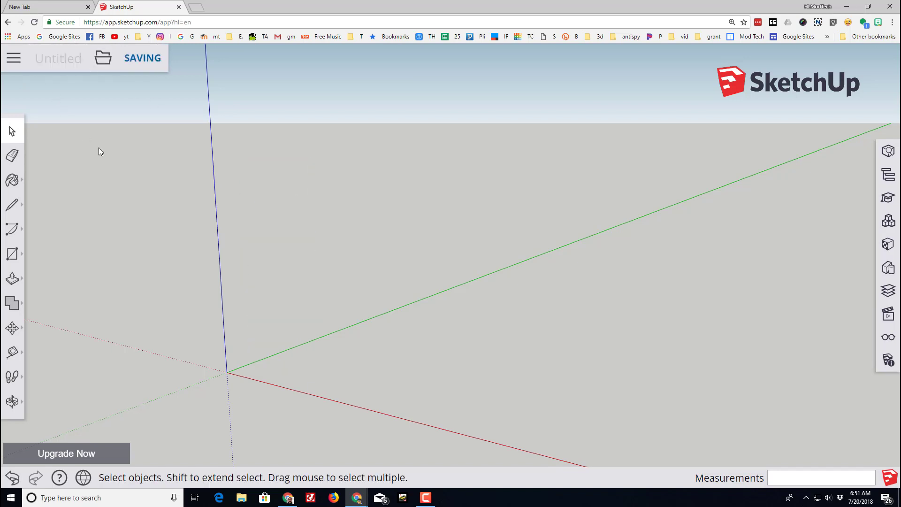
left_click(76, 58)
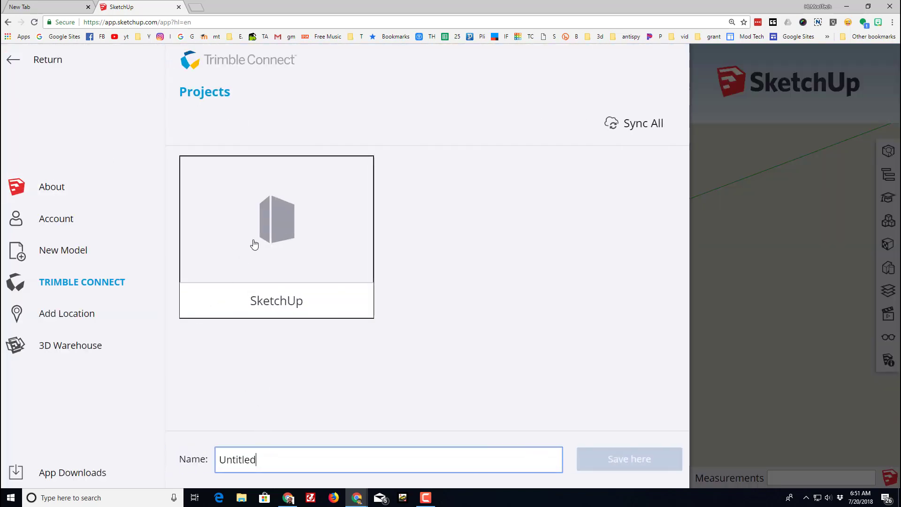
left_click(253, 243)
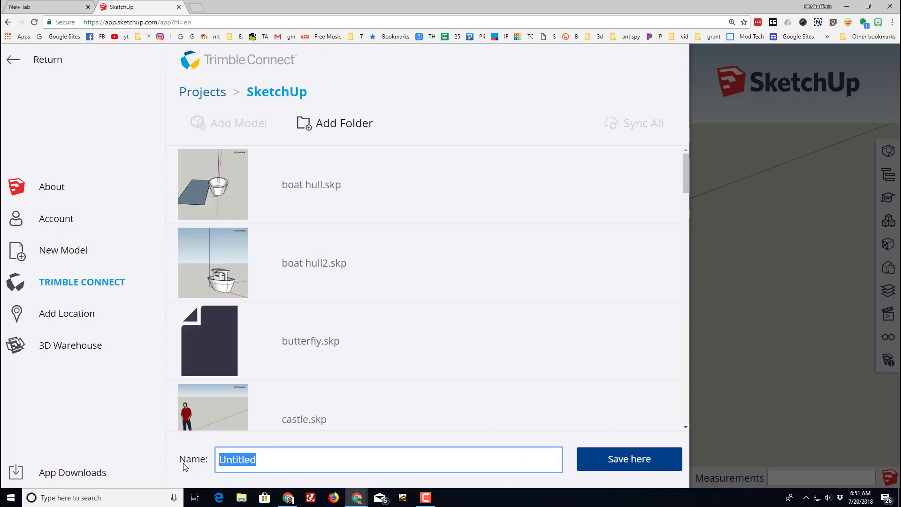
type("castle3")
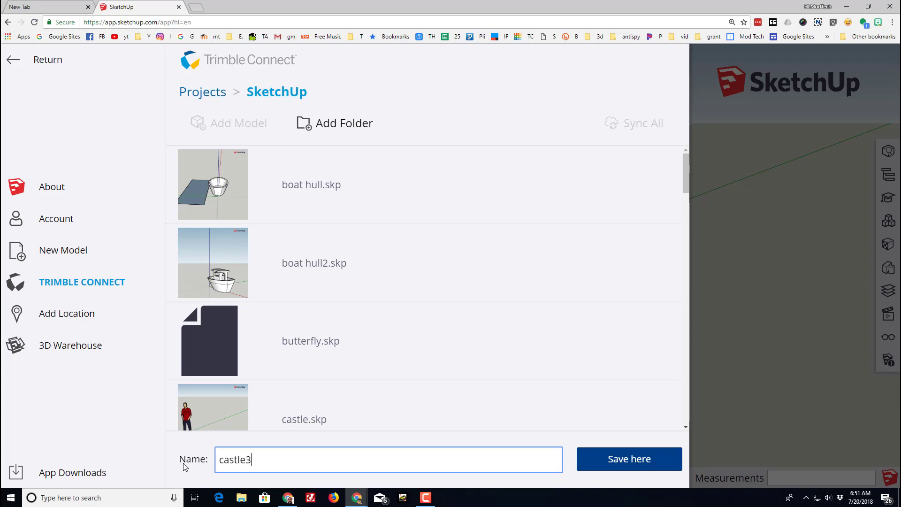
left_click(629, 459)
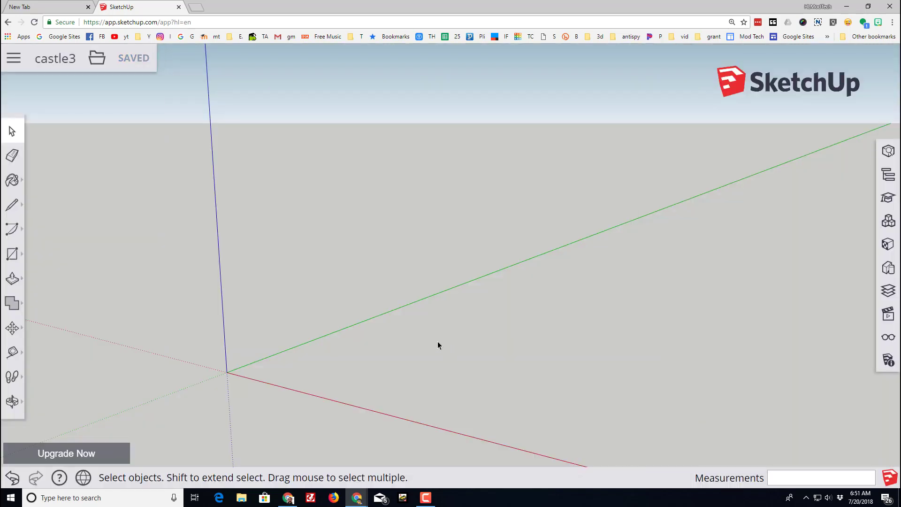
- Draw a 1216 mm by 1216 mm square face centred on the origin
key("r")
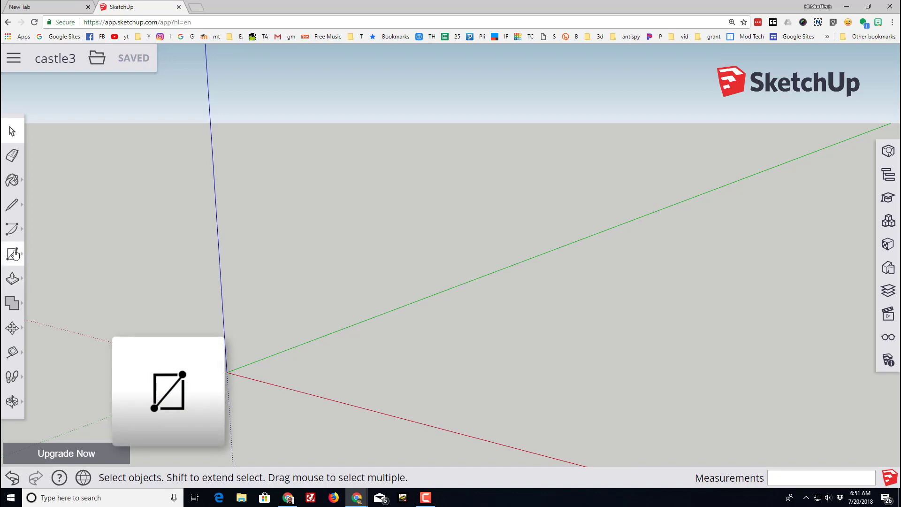
left_click(15, 254)
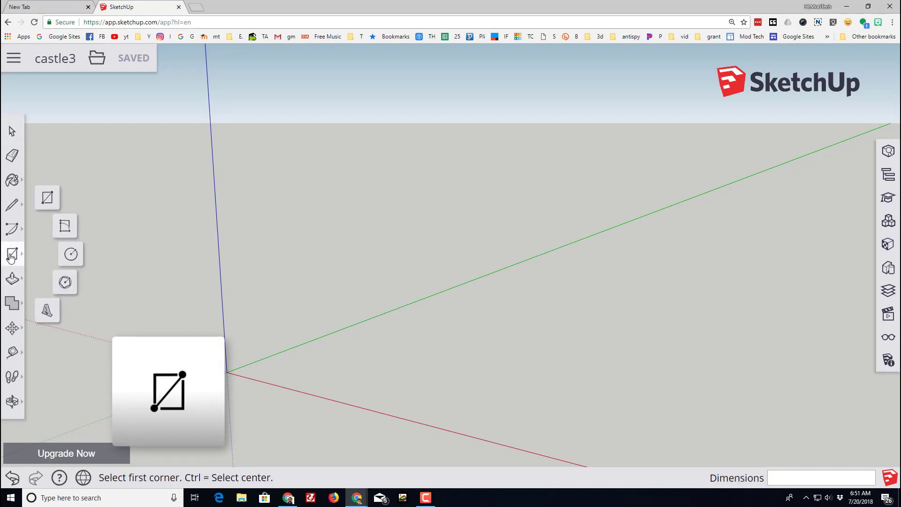
left_click(46, 199)
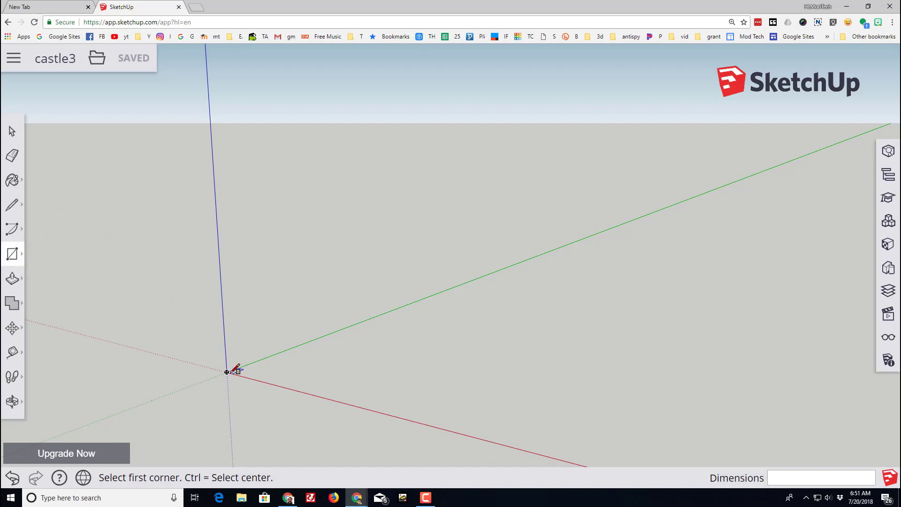
left_click(227, 372)
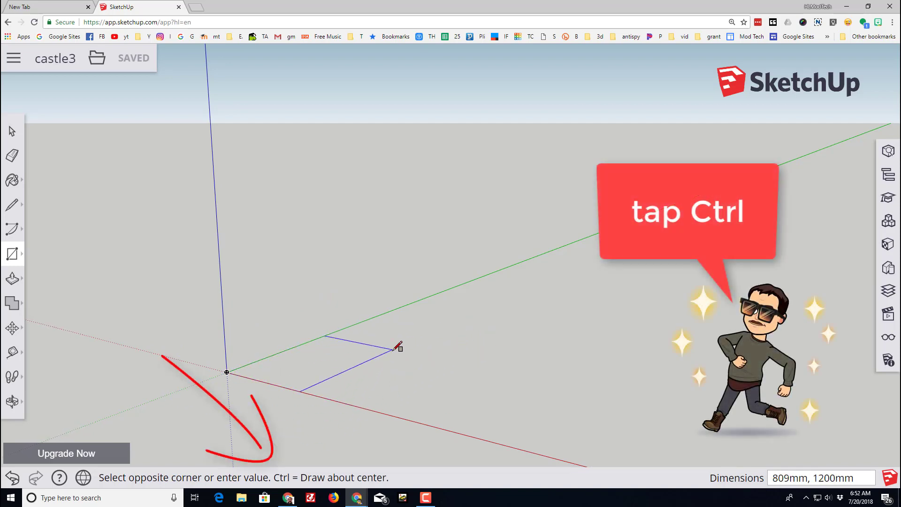
key("ctrl")
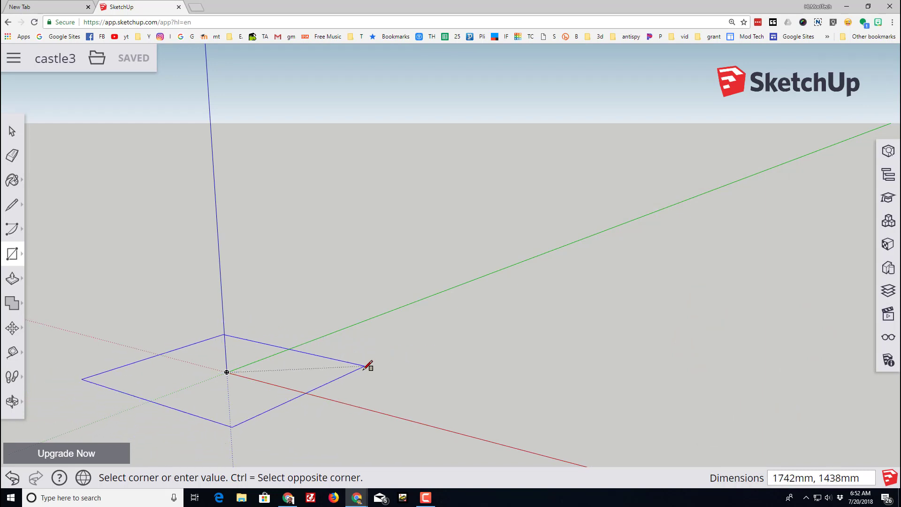
middle_click_drag(340, 367, 554, 340)
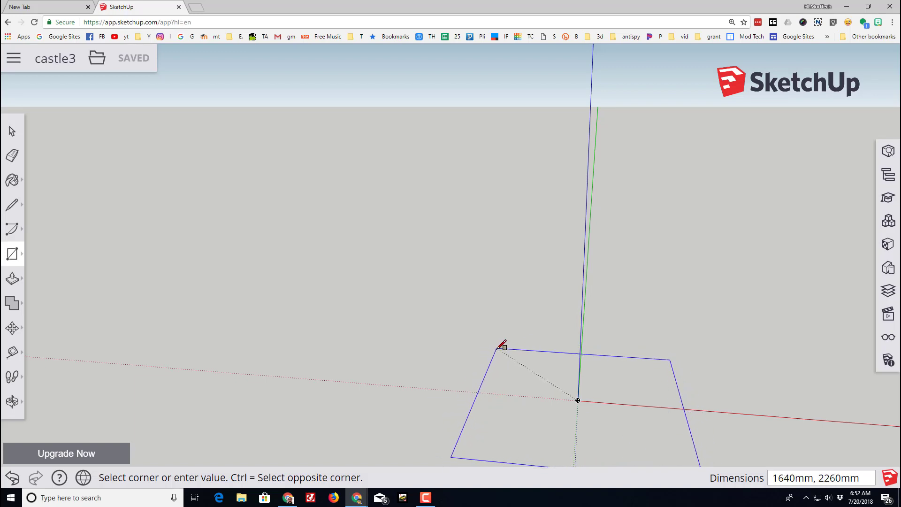
scroll(508, 348, "down", 2)
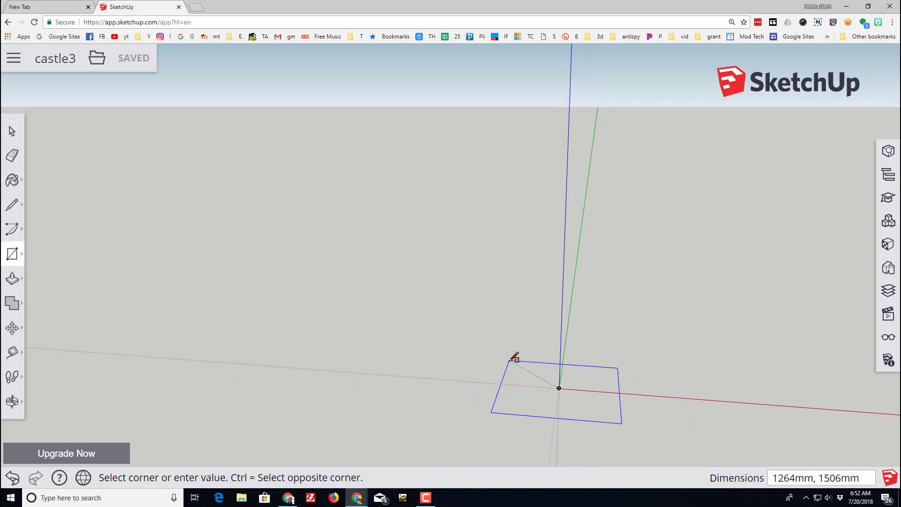
left_click(513, 361)
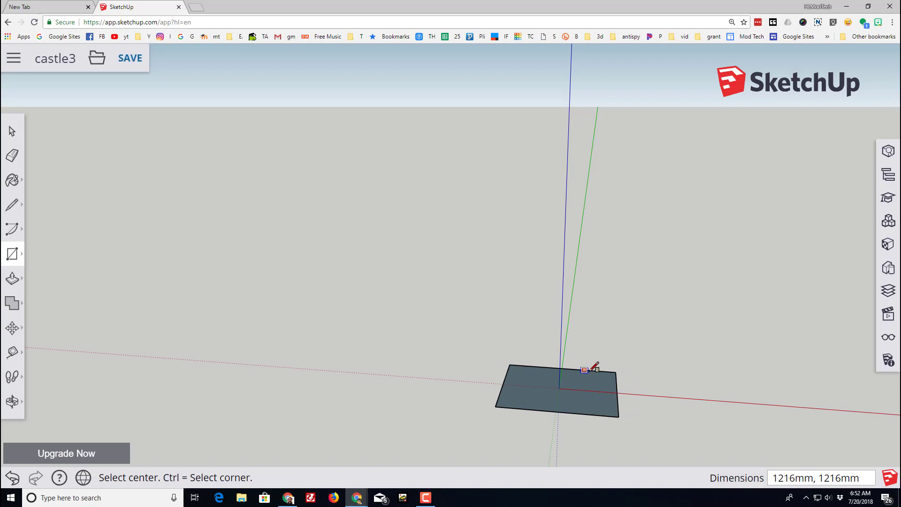
middle_click_drag(595, 367, 222, 258)
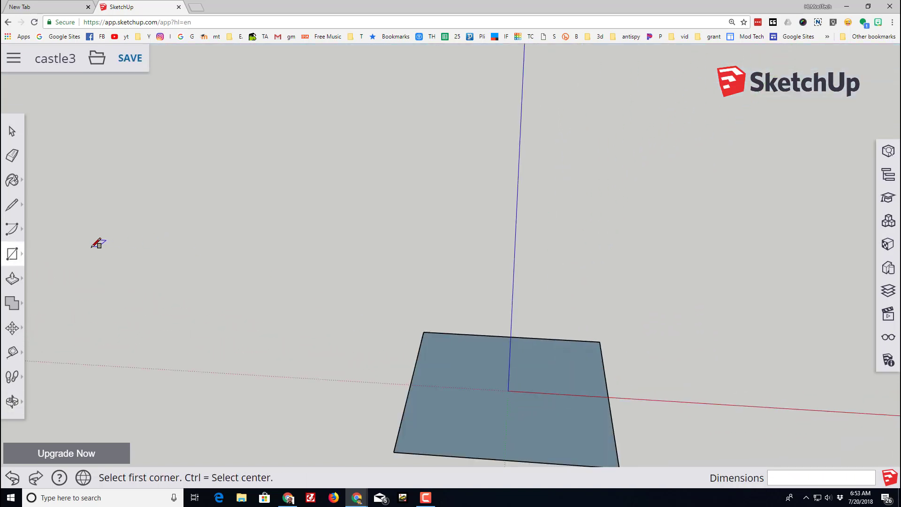
- Draw 300 mm radius circles centred on the square's two far corners
left_click(14, 255)
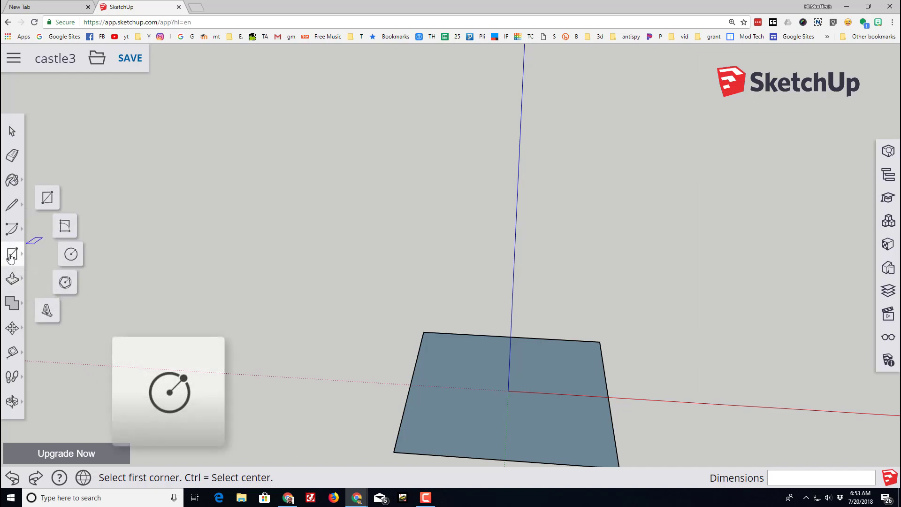
left_click(74, 256)
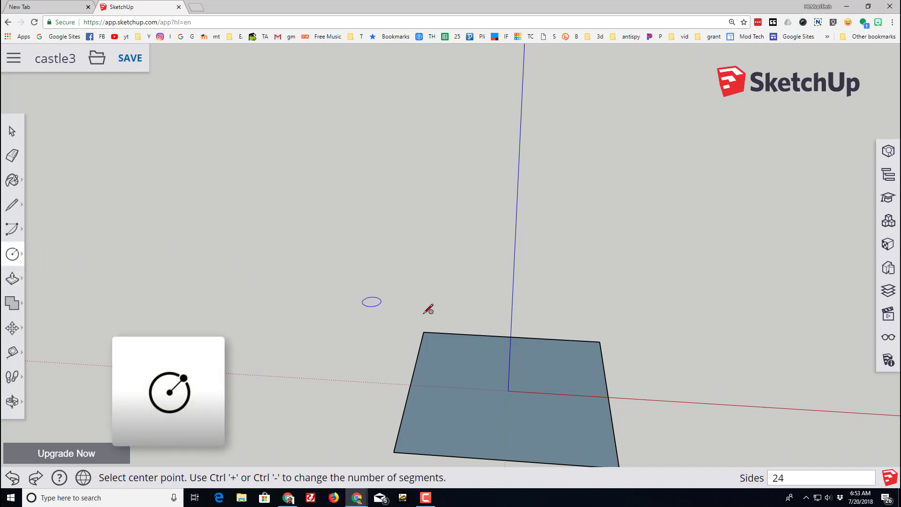
left_click(599, 341)
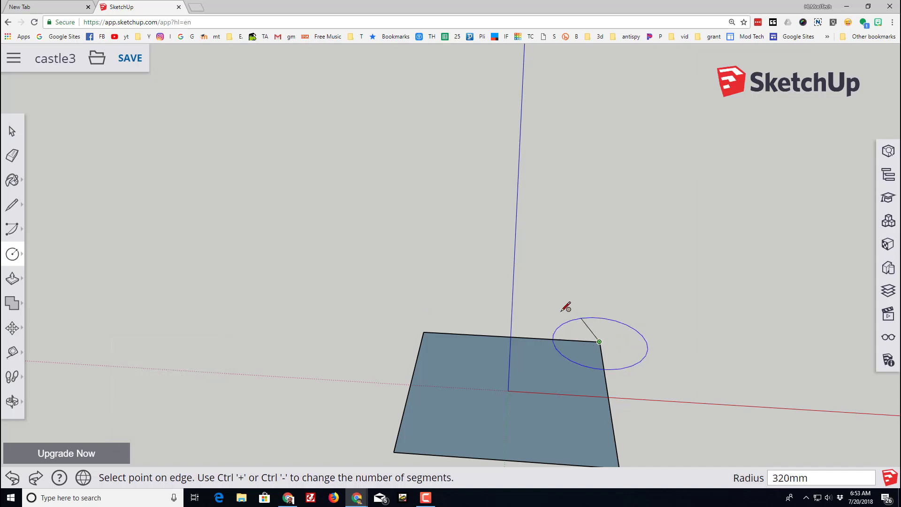
left_click(556, 338)
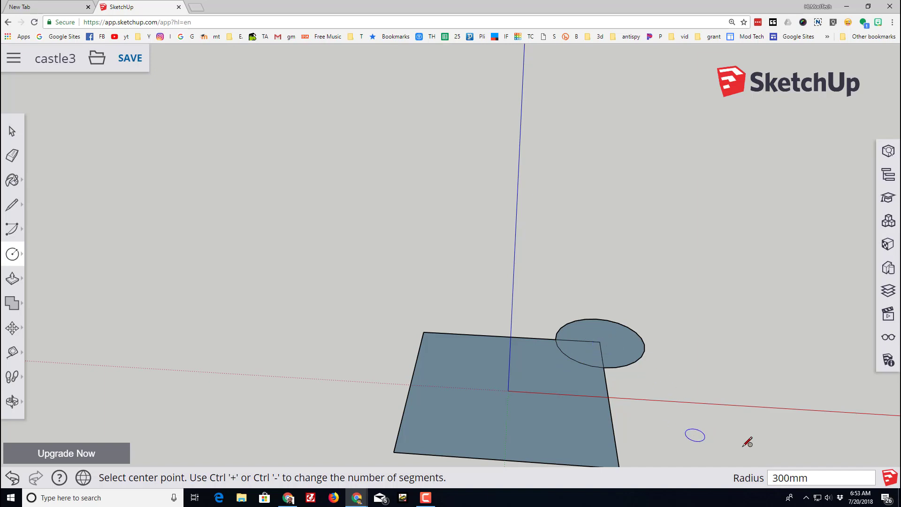
left_click(424, 332)
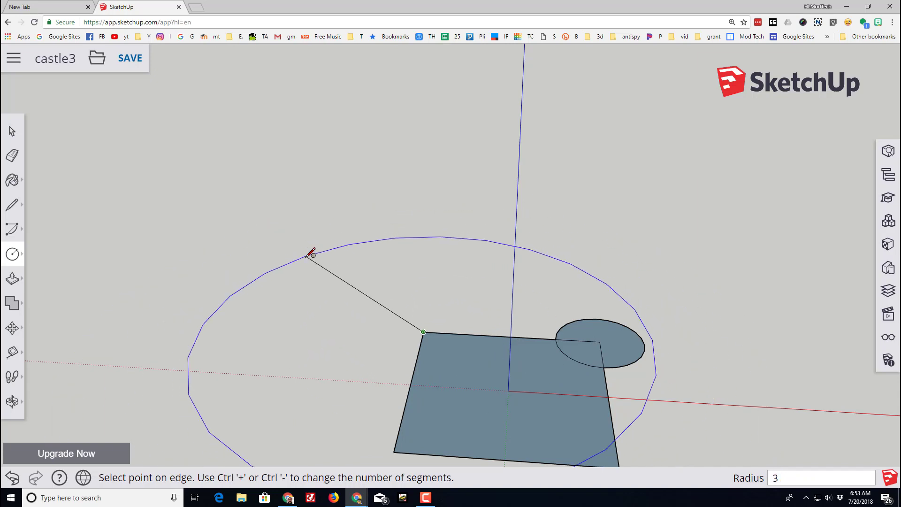
type("300")
key("Return")
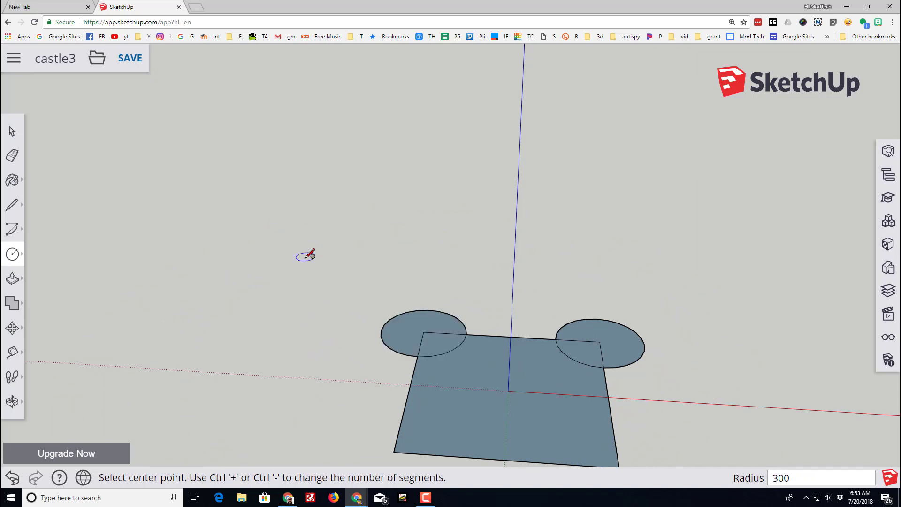
- Add 300 mm radius circles centred on the square's two near corners
scroll(456, 418, "down", 2)
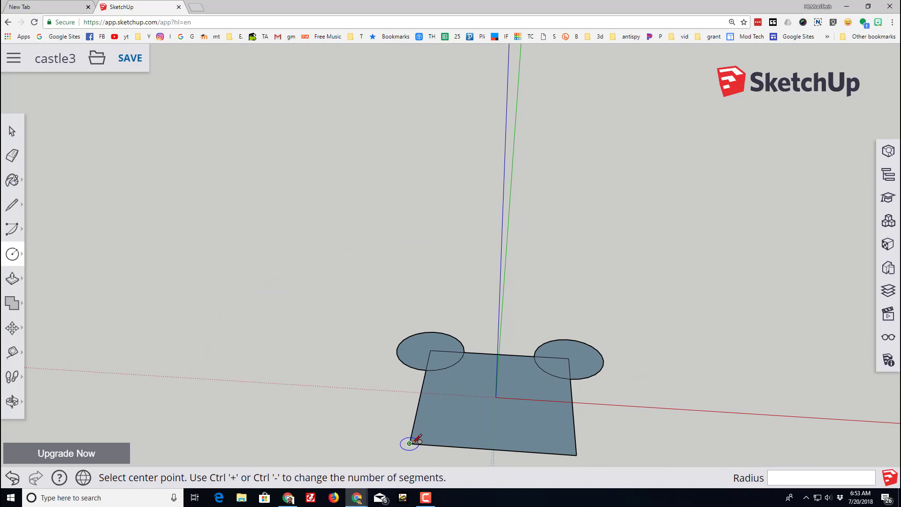
left_click(410, 442)
type("3")
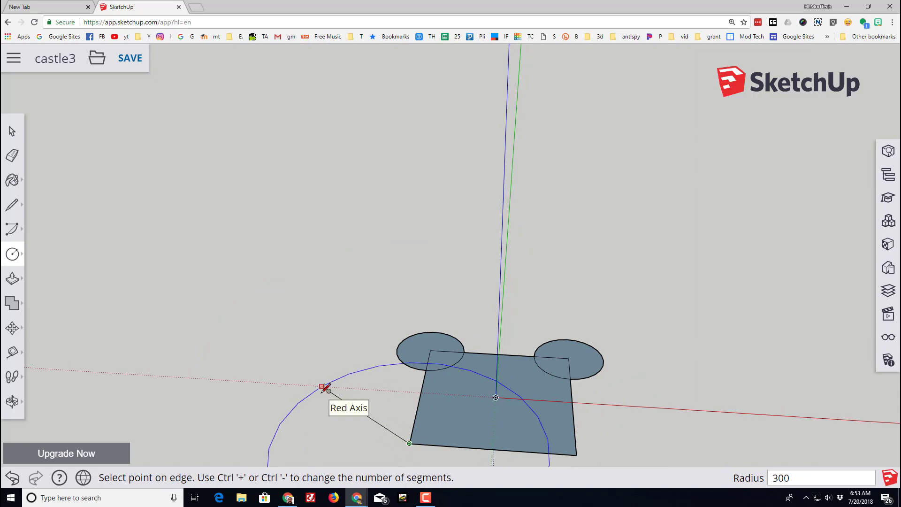
type("00")
key("Return")
left_click(576, 454)
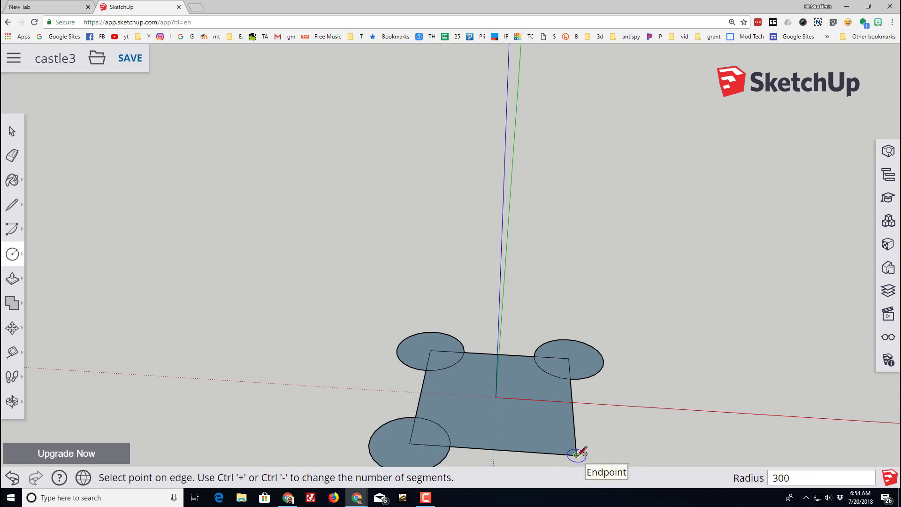
type("300")
key("Return")
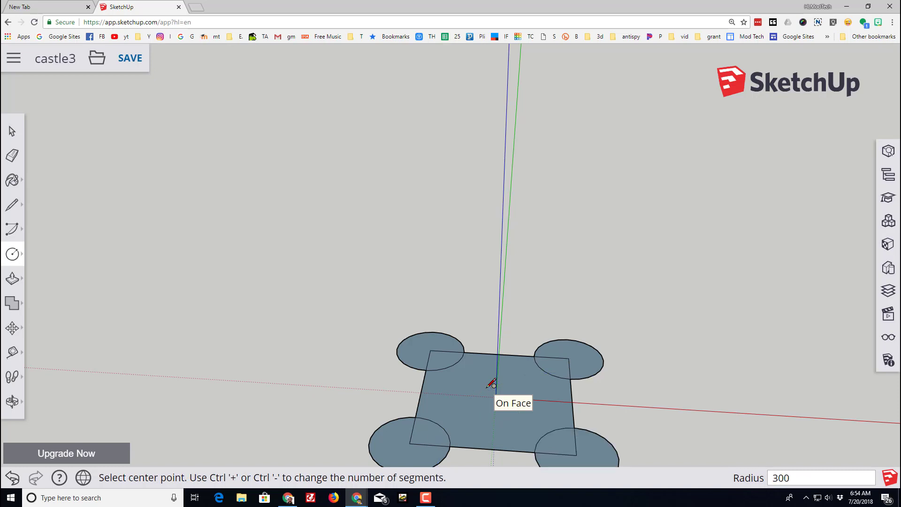
mouse_move(267, 337)
middle_mouse_down()
mouse_move(287, 340)
mouse_move(318, 308)
mouse_move(239, 399)
middle_mouse_up()
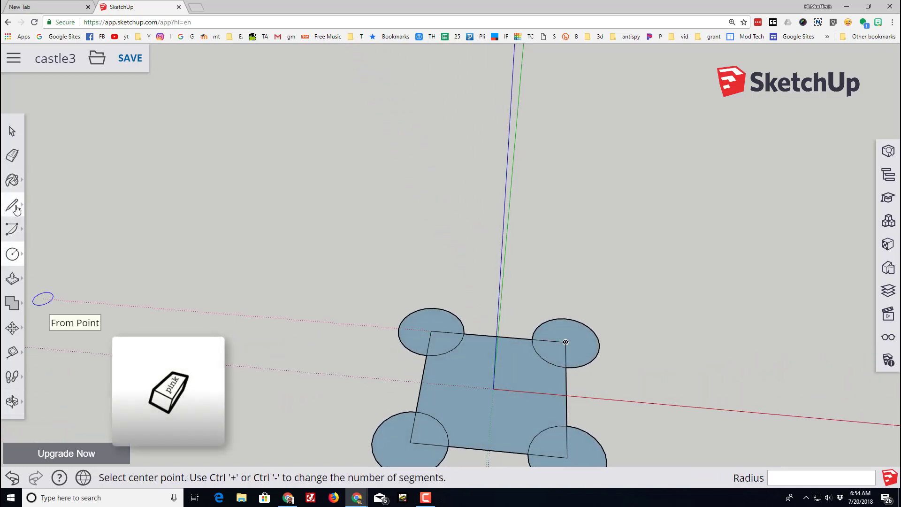
- Erase the interior arc inside the near-left circle to merge the footprint
left_click(13, 158)
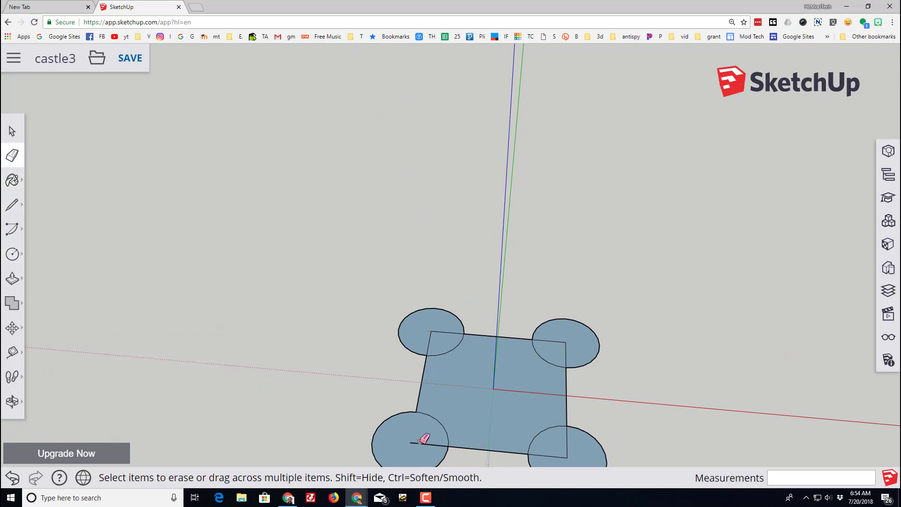
left_click(445, 429)
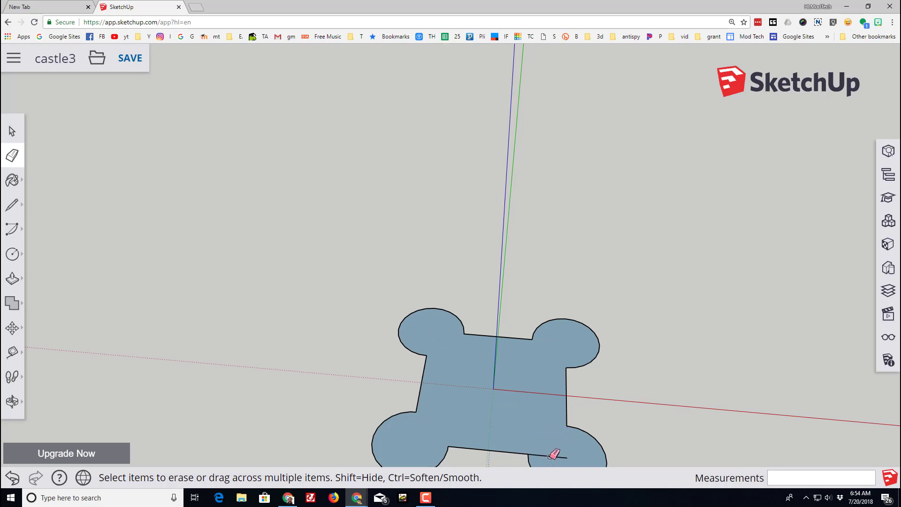
scroll(549, 452, "down", 5)
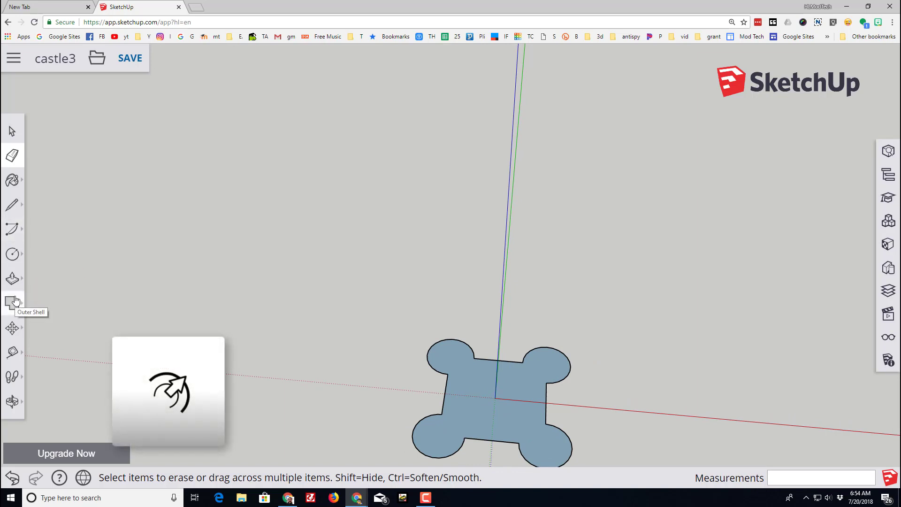
- Offset the footprint outline about 85 mm inward
key("p")
mouse_move(12, 278)
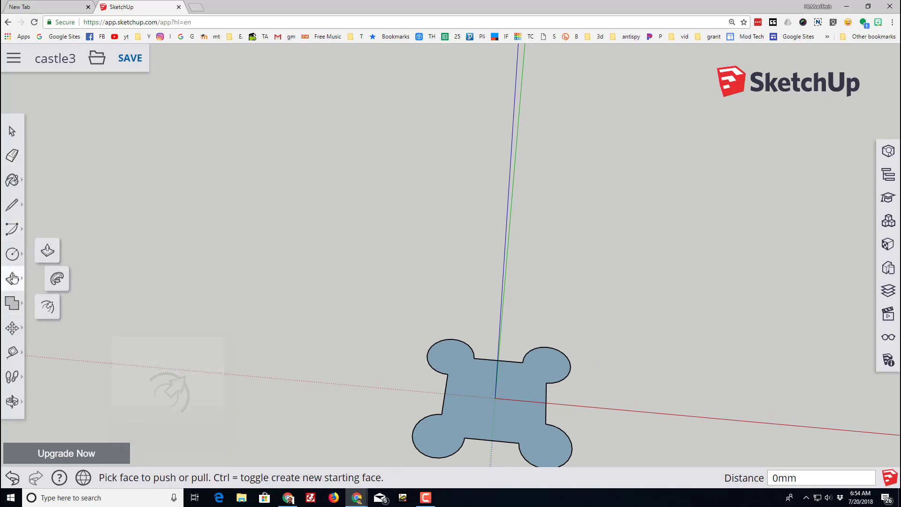
left_click(47, 311)
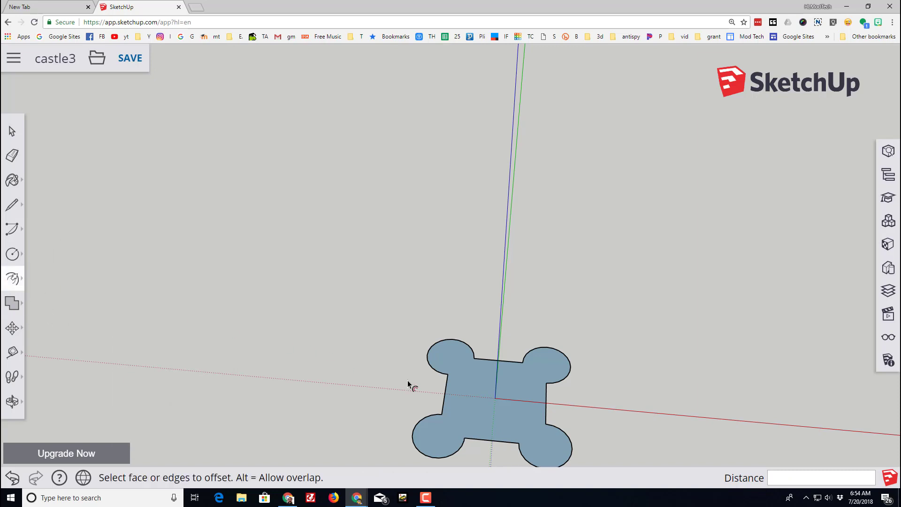
left_click(478, 385)
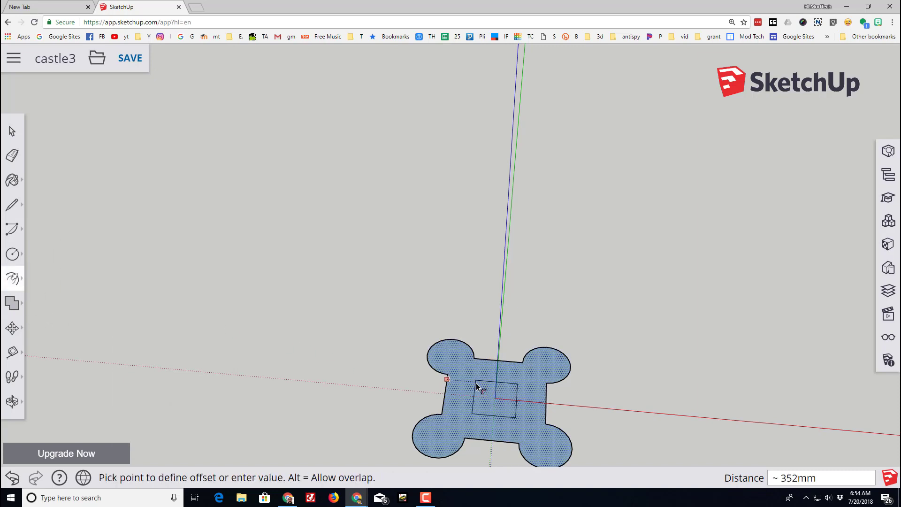
left_click(453, 400)
- Delete the footprint's inner face, leaving a thin wall ring
left_click(12, 131)
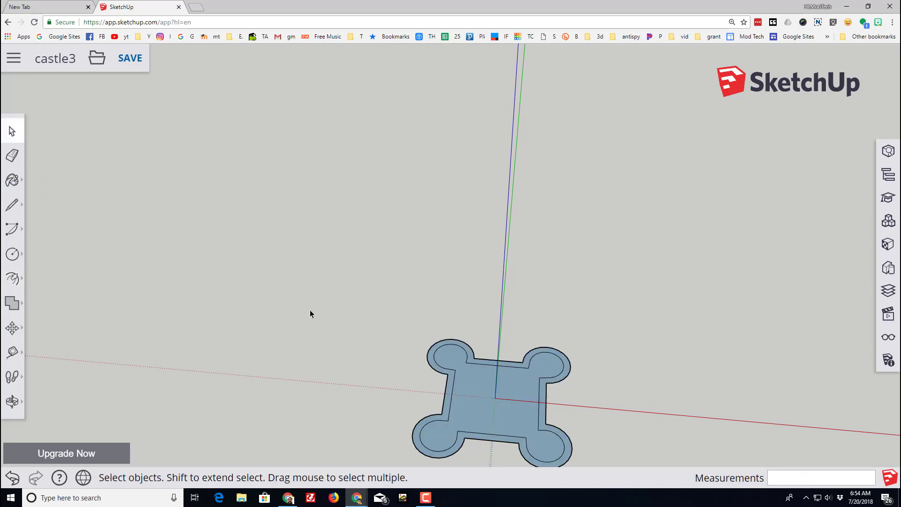
left_click(490, 399)
key("Delete")
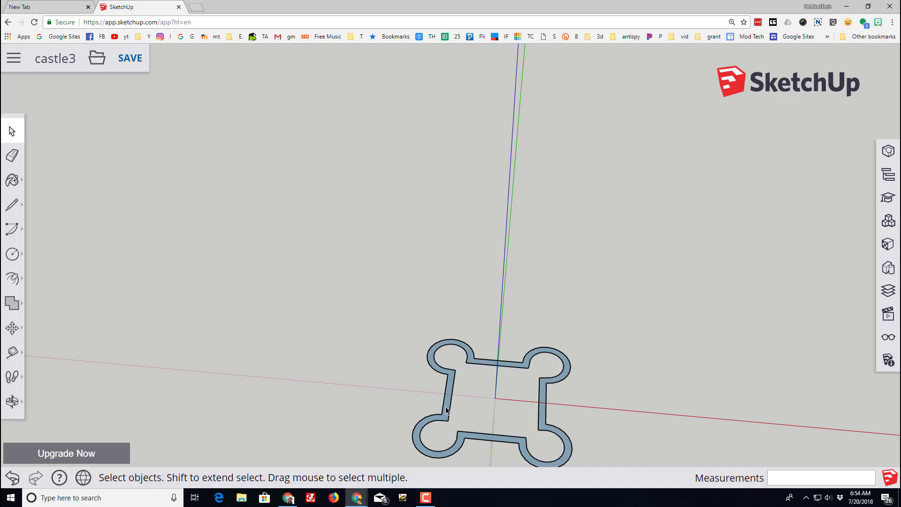
middle_click_drag(371, 393, 264, 308)
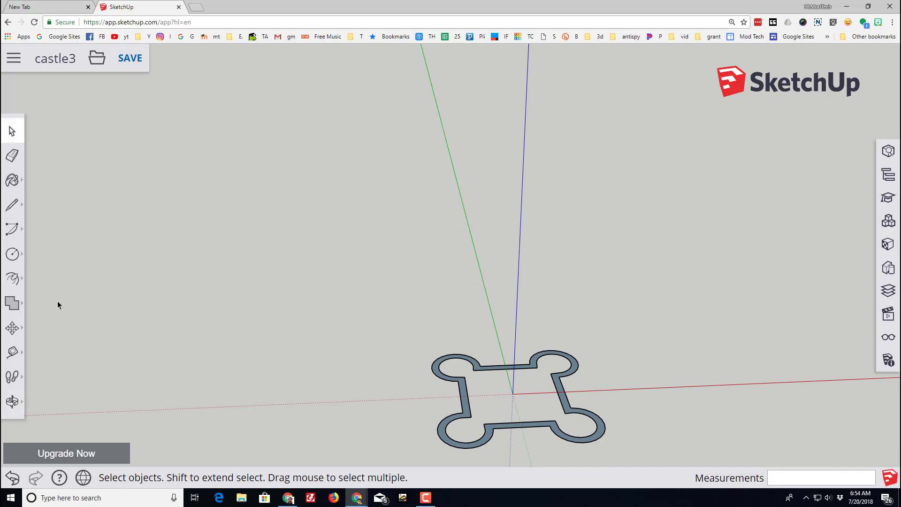
- Push/pull the ring up into walls, then add a 353 mm top section
left_click(13, 278)
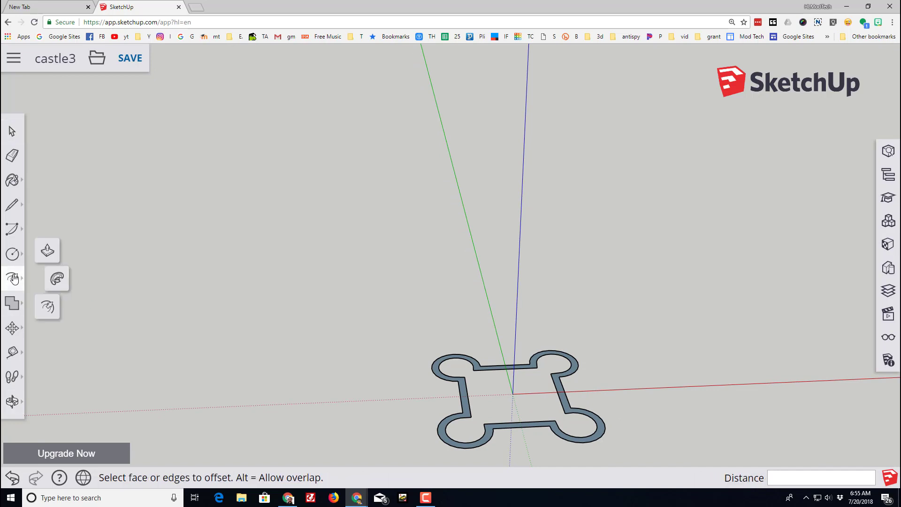
mouse_move(14, 278)
left_click(48, 250)
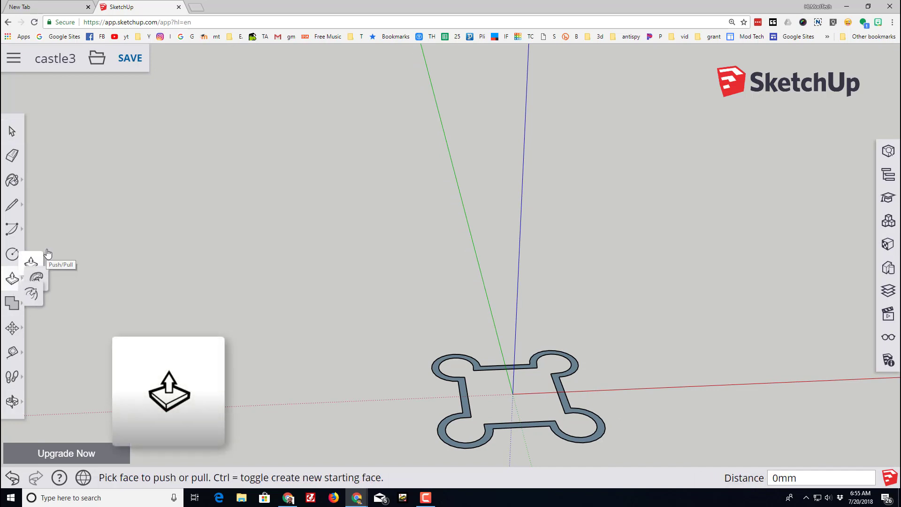
left_click_drag(466, 404, 451, 350)
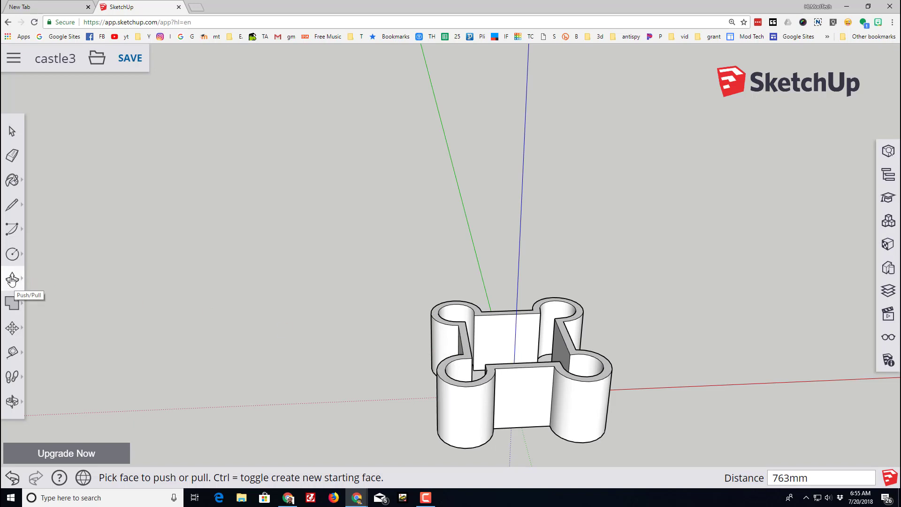
left_click(465, 353)
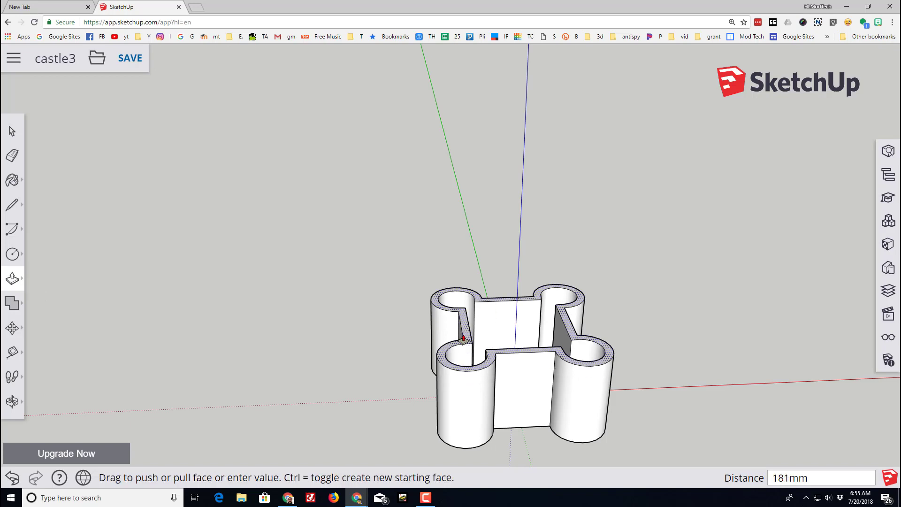
left_click(464, 338)
left_click(463, 336)
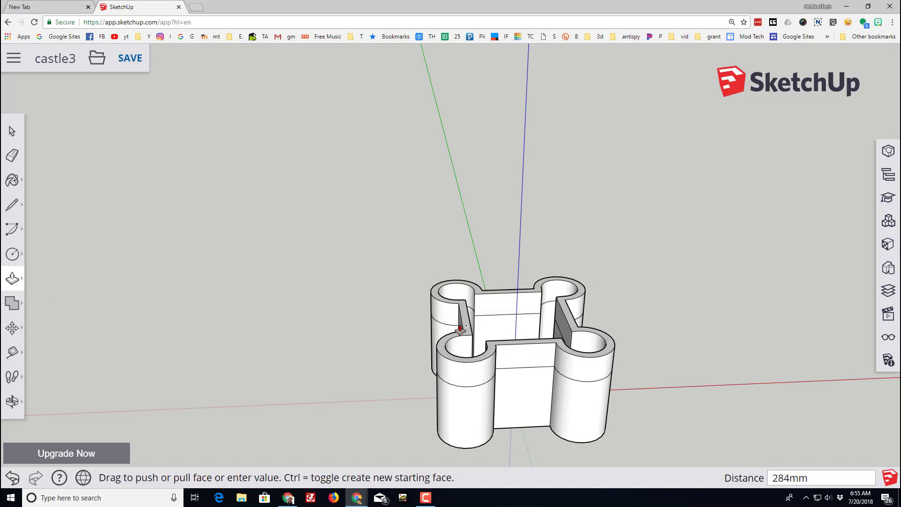
left_click(465, 334)
left_click(464, 332)
left_click(462, 324)
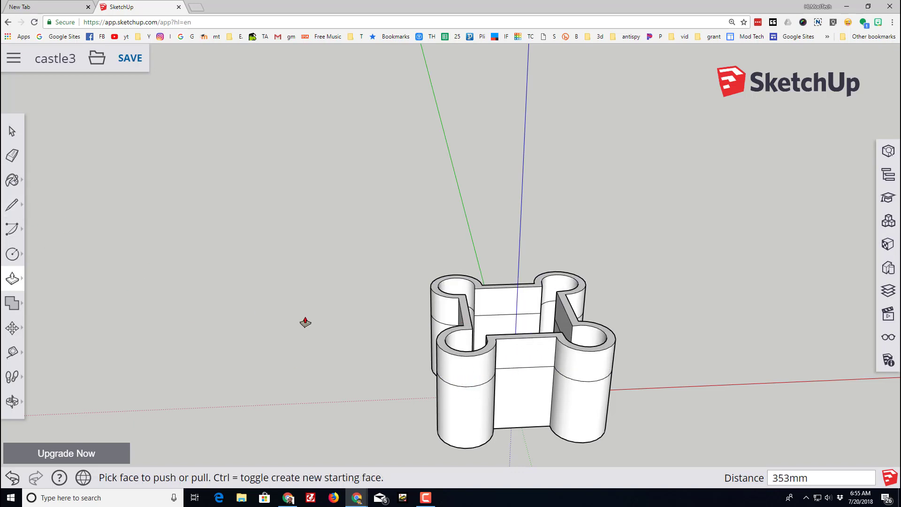
left_click(14, 133)
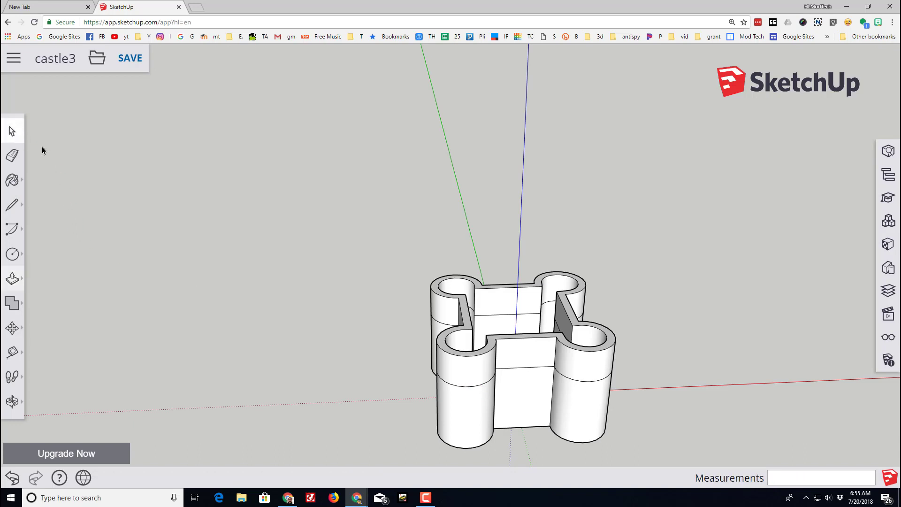
- Scale the top rim outward by about 1.37 so the battlement flares wider
double_click(469, 326)
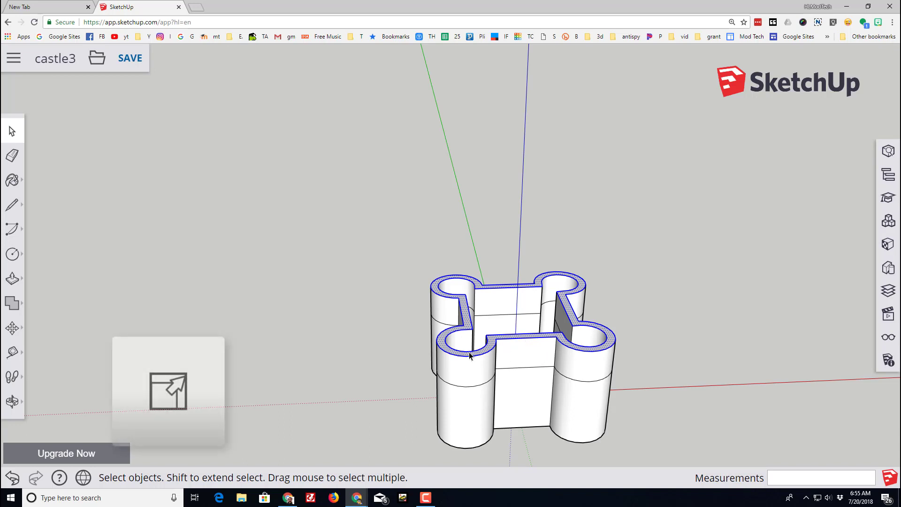
left_click(14, 330)
left_click(48, 357)
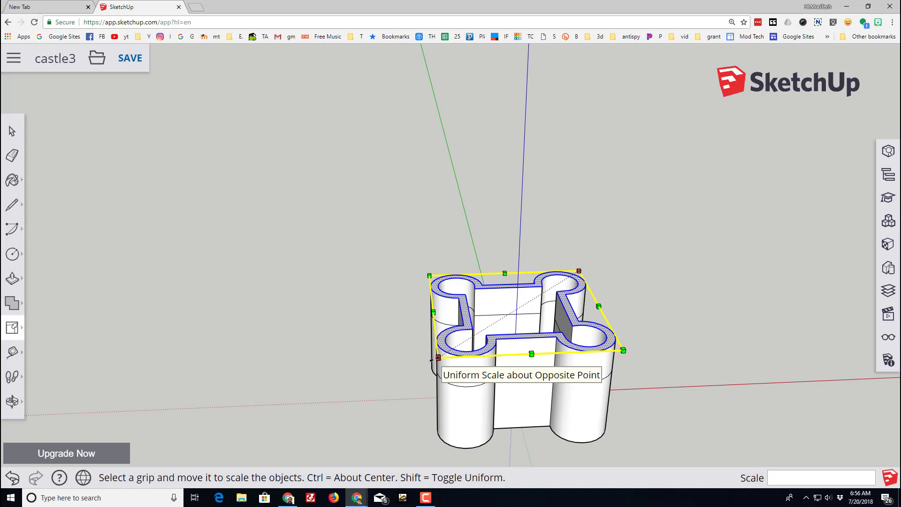
left_click_drag(432, 359, 403, 378)
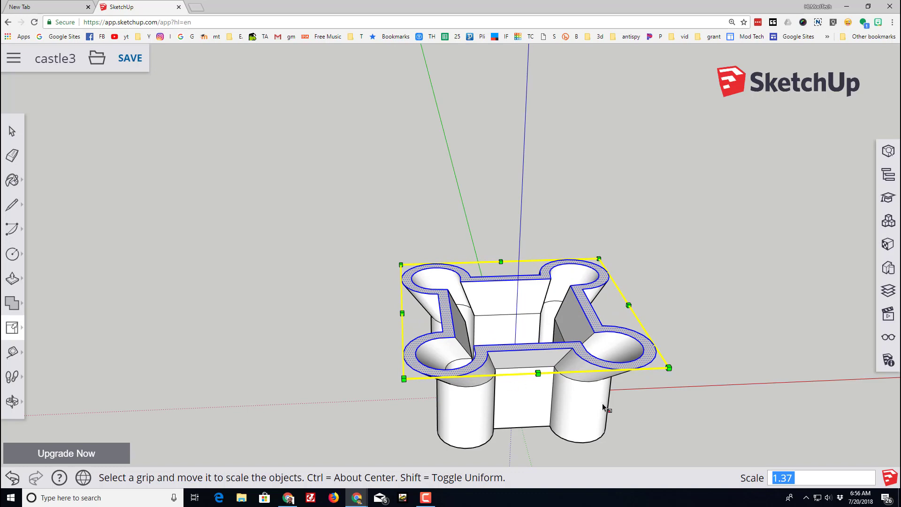
middle_click_drag(603, 408, 524, 338)
middle_click_drag(453, 355, 415, 310)
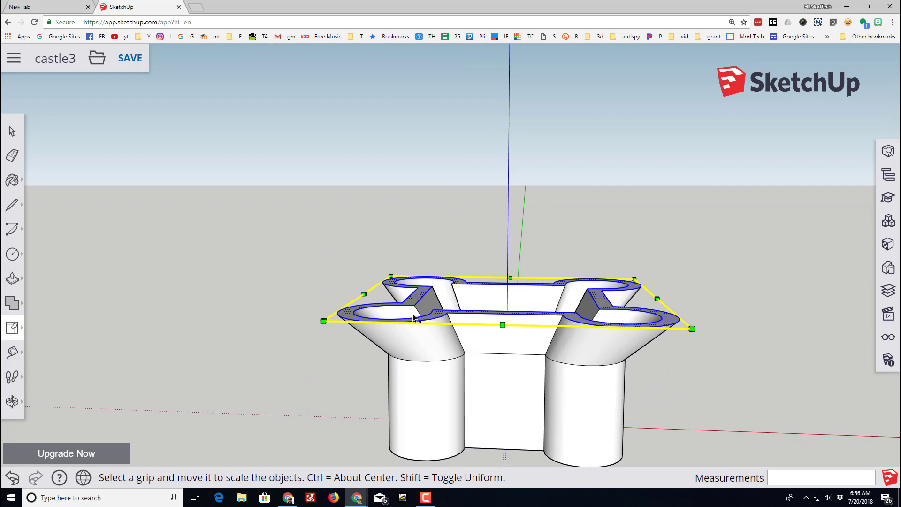
- Draw a centred door rectangle at the front wall's bottom midpoint, then deselect
middle_click_drag(413, 317, 395, 281)
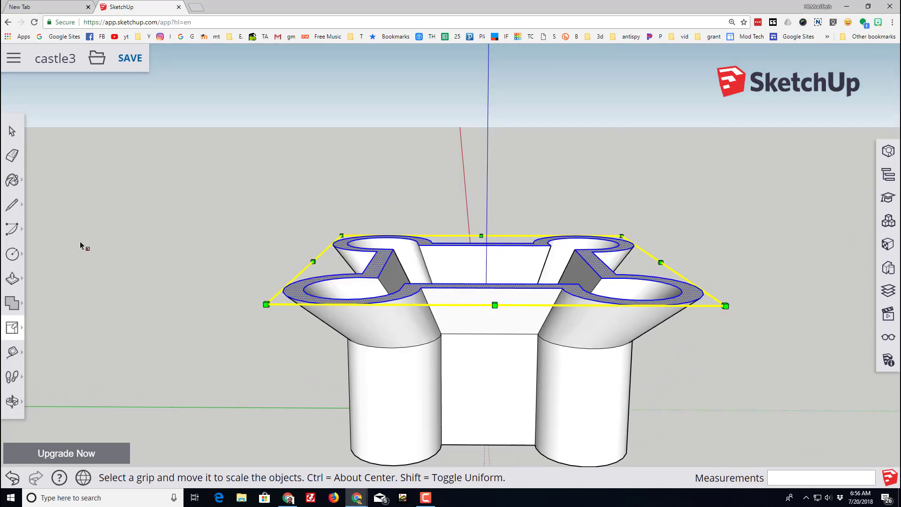
left_click(14, 254)
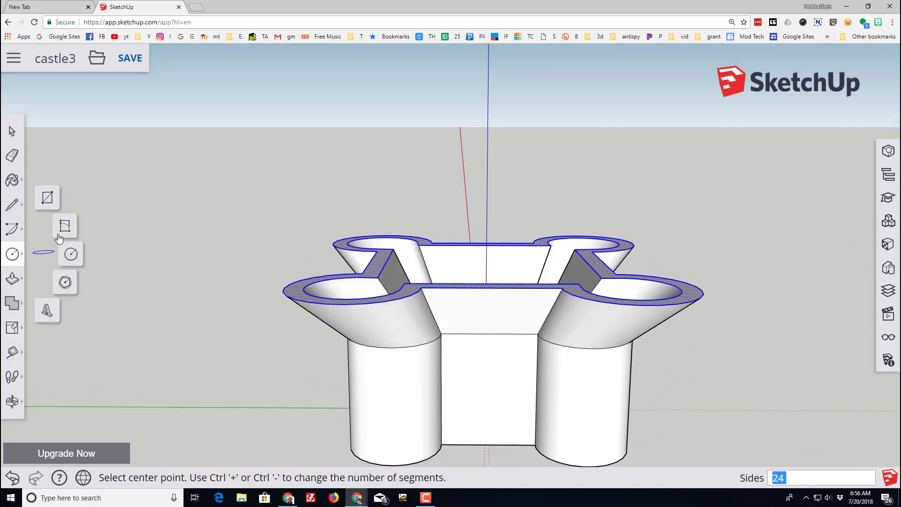
left_click(49, 201)
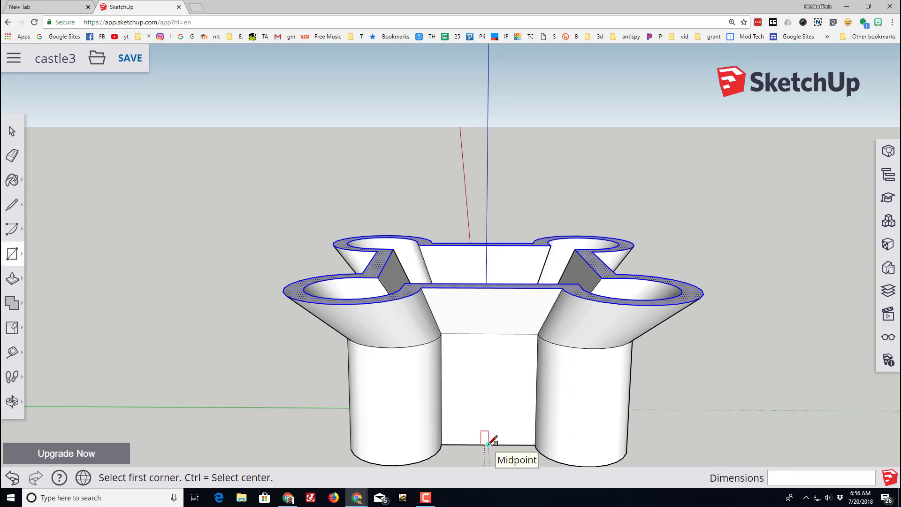
left_click(488, 444)
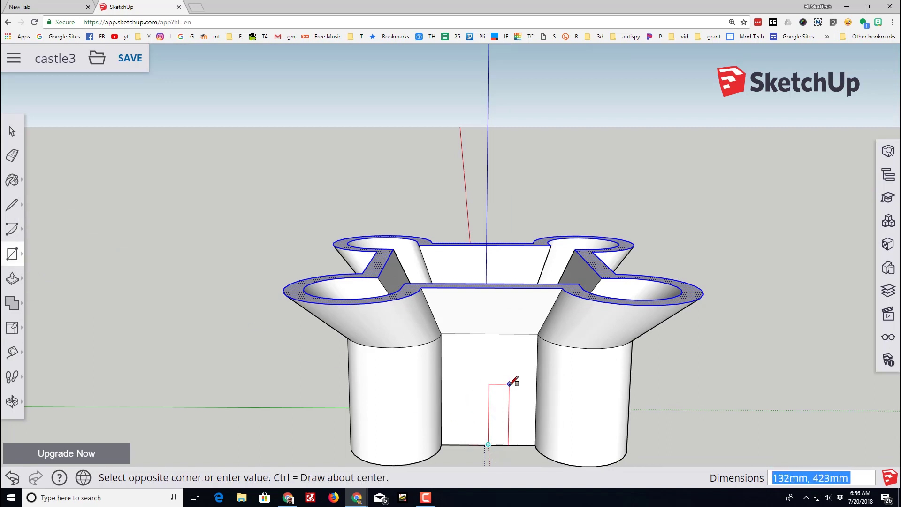
key("ctrl")
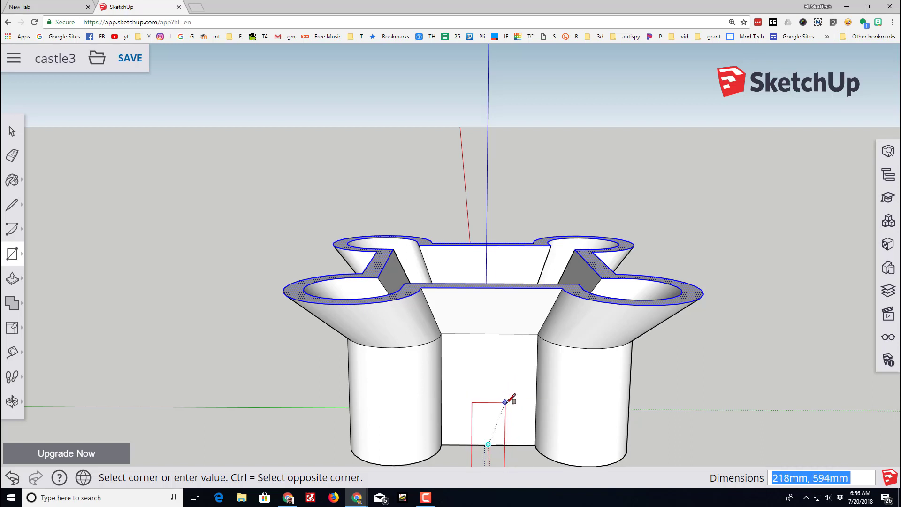
left_click(508, 402)
scroll(509, 399, "down", 2)
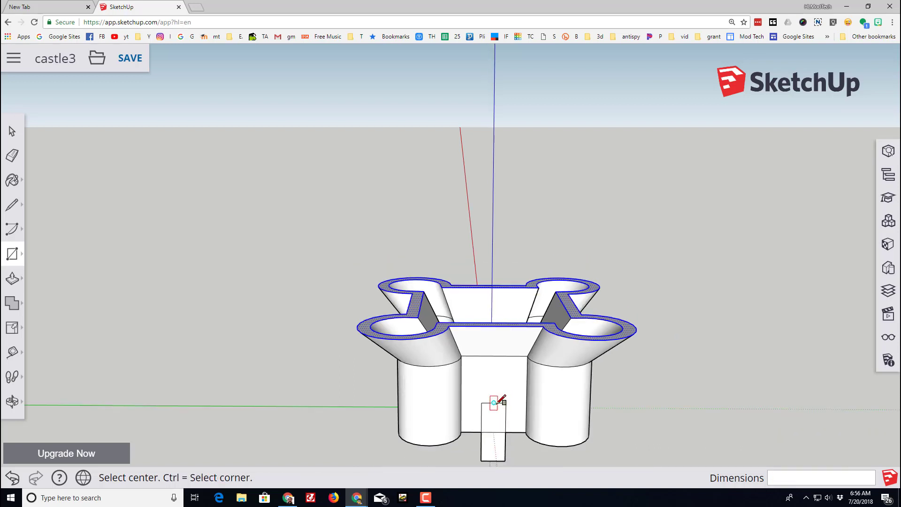
scroll(461, 432, "down", 2)
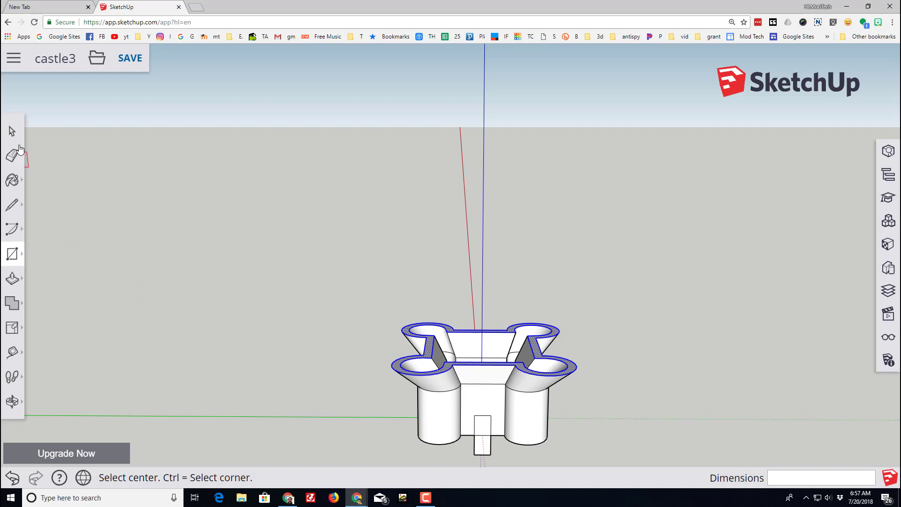
left_click(12, 132)
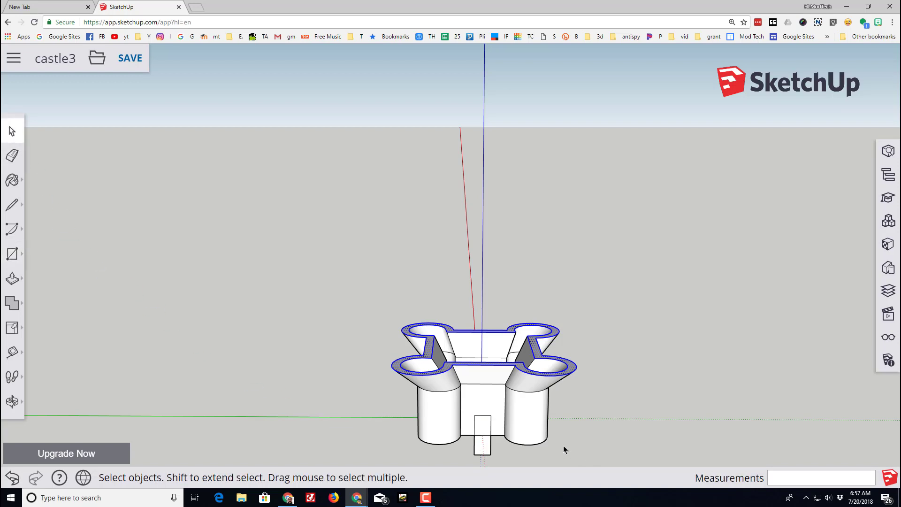
left_click(466, 463)
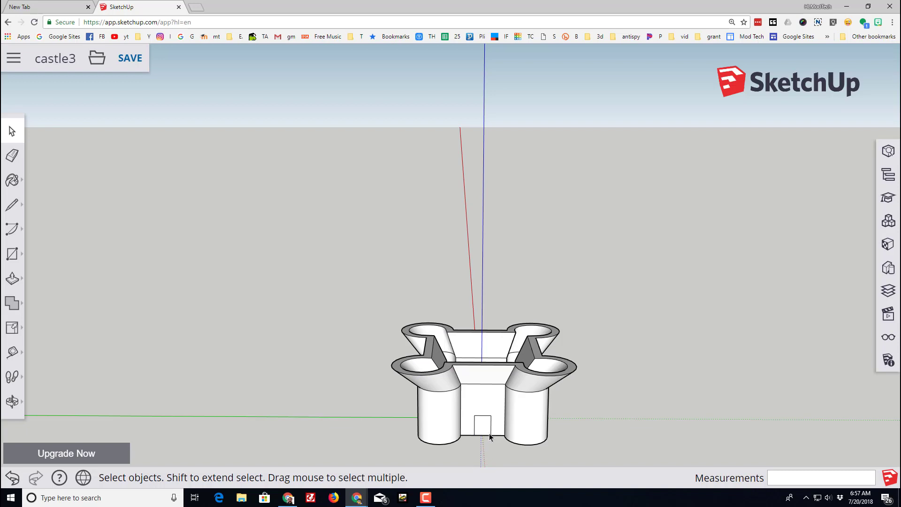
scroll(488, 430, "up", 3)
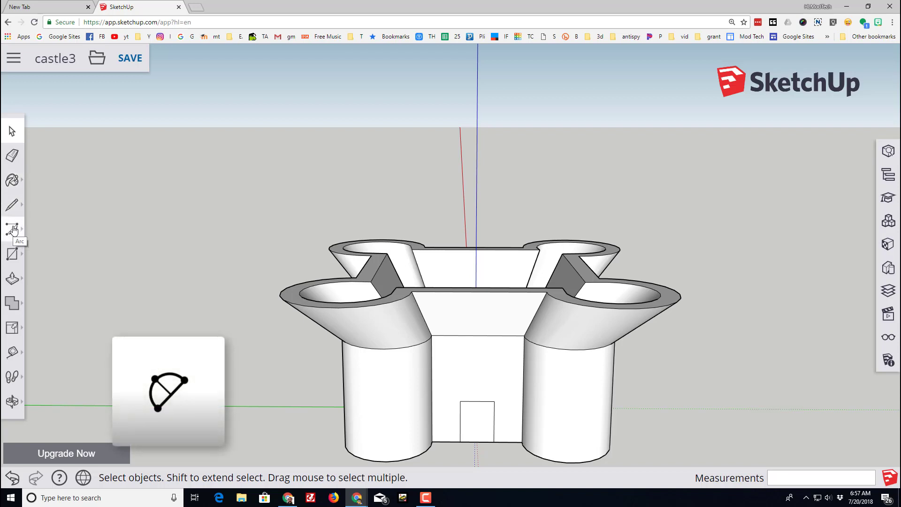
- Draw a two-point arc across the top of the door rectangle and erase its base line
left_click(13, 230)
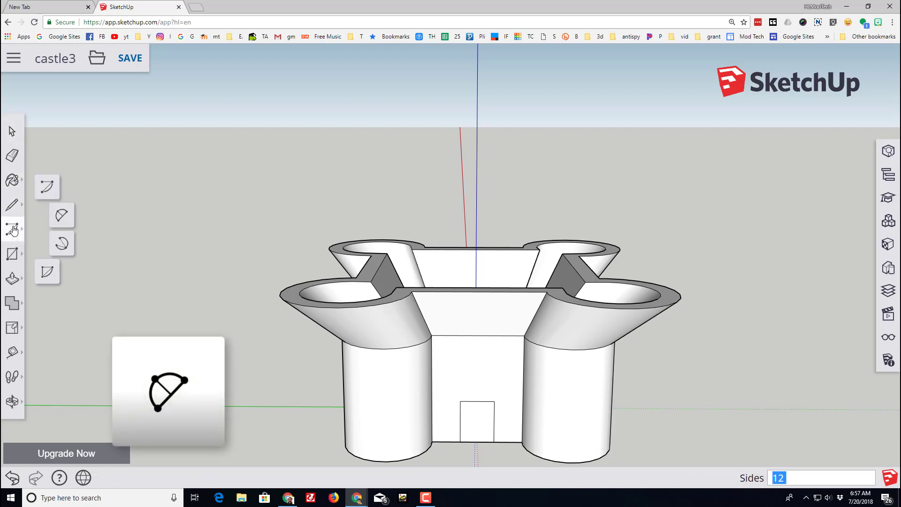
left_click(63, 216)
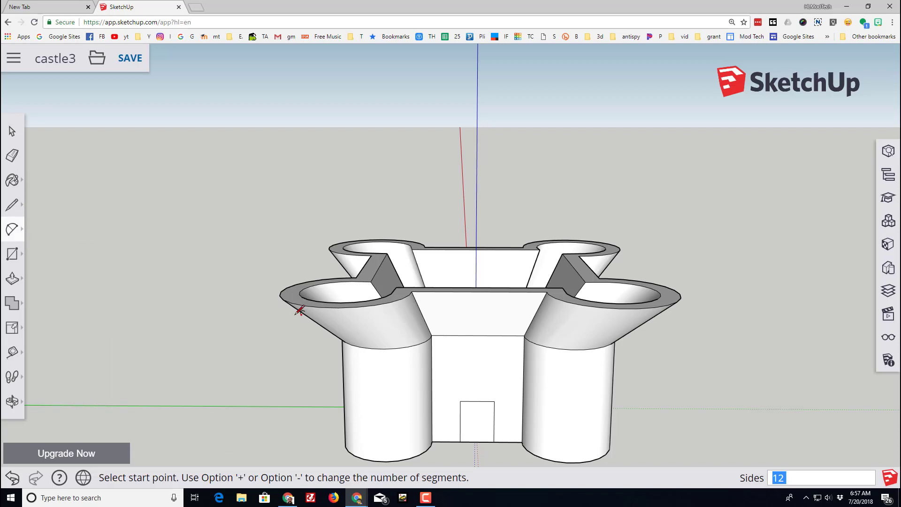
left_click(460, 401)
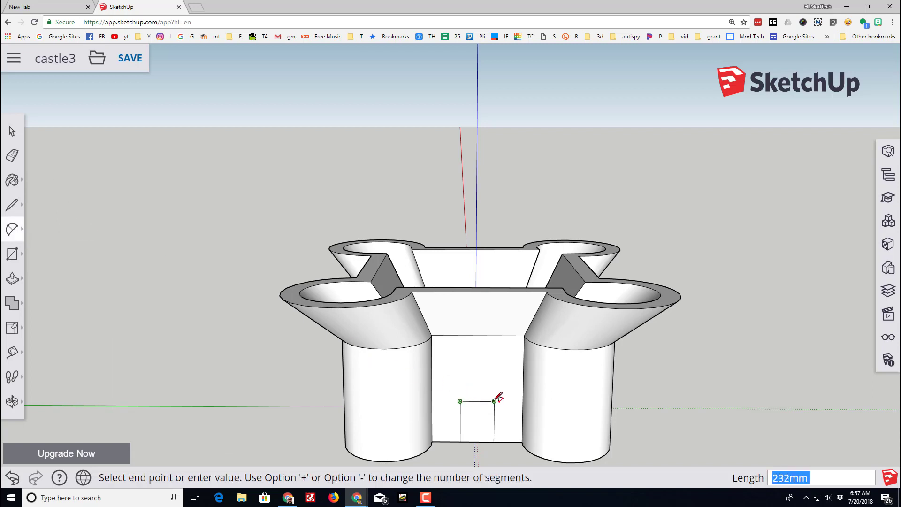
left_click(494, 401)
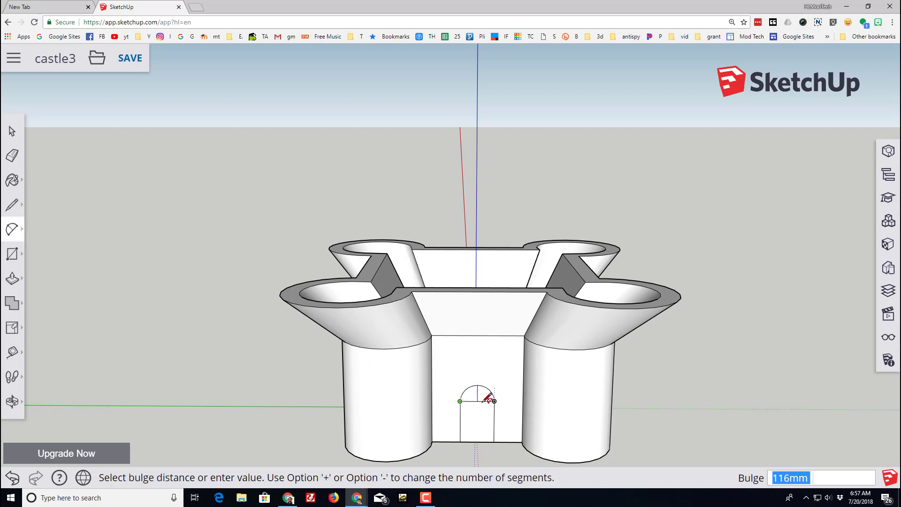
left_click(486, 405)
scroll(488, 411, "up", 1)
middle_click_drag(488, 410, 465, 378)
scroll(495, 401, "up", 3)
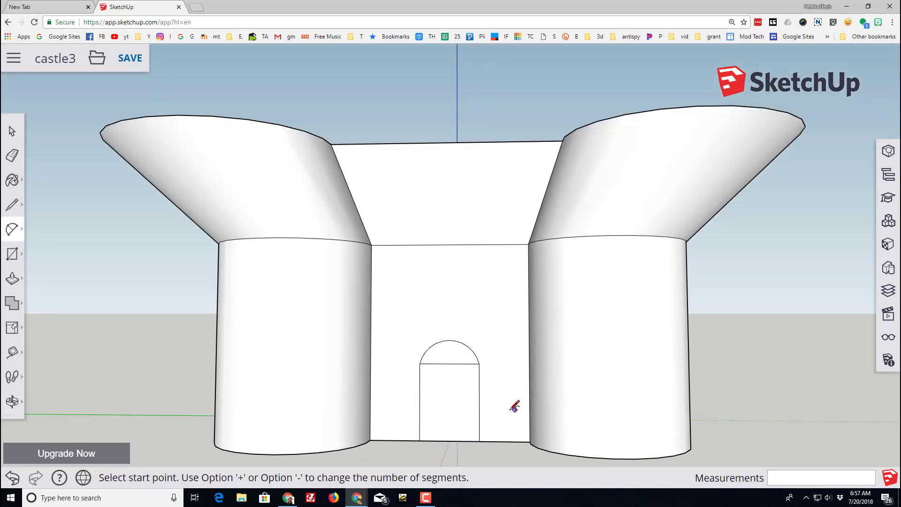
key("e")
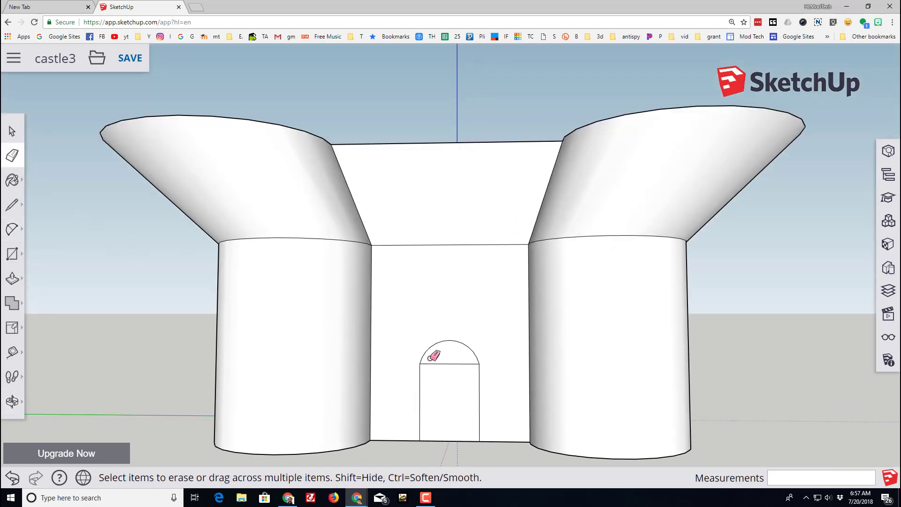
middle_click_drag(463, 404, 503, 346)
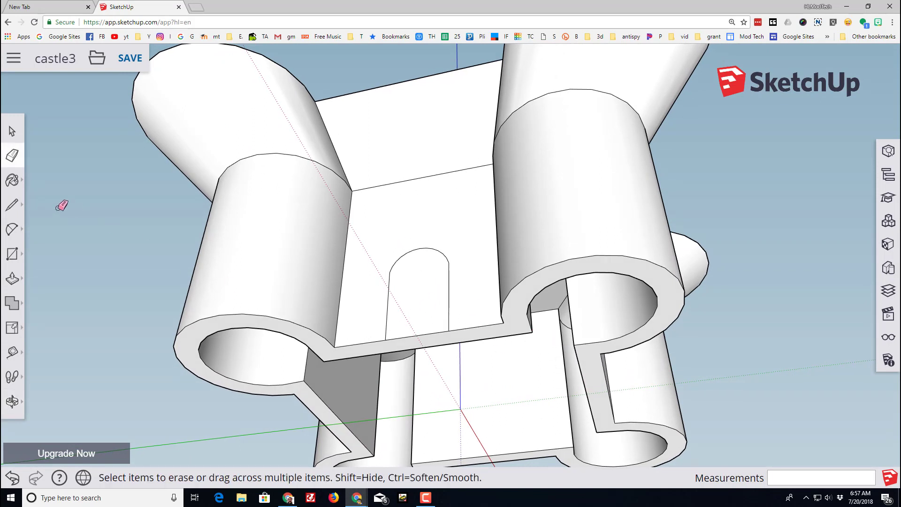
- Push the arched door face 85mm right through the front wall
left_click(11, 278)
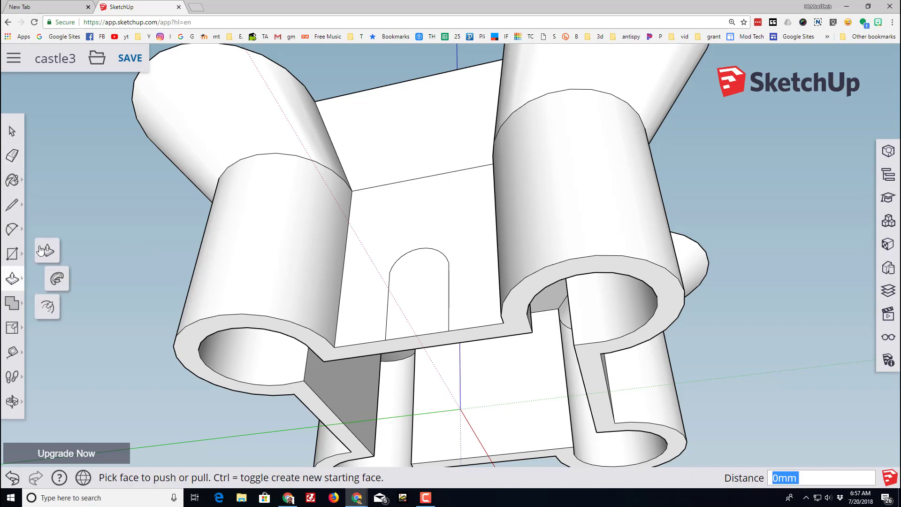
left_click(413, 323)
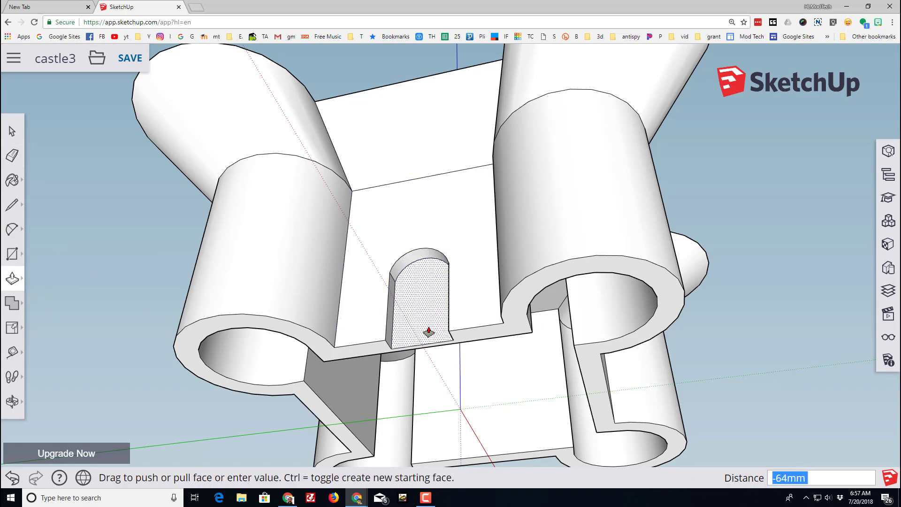
left_click(531, 334)
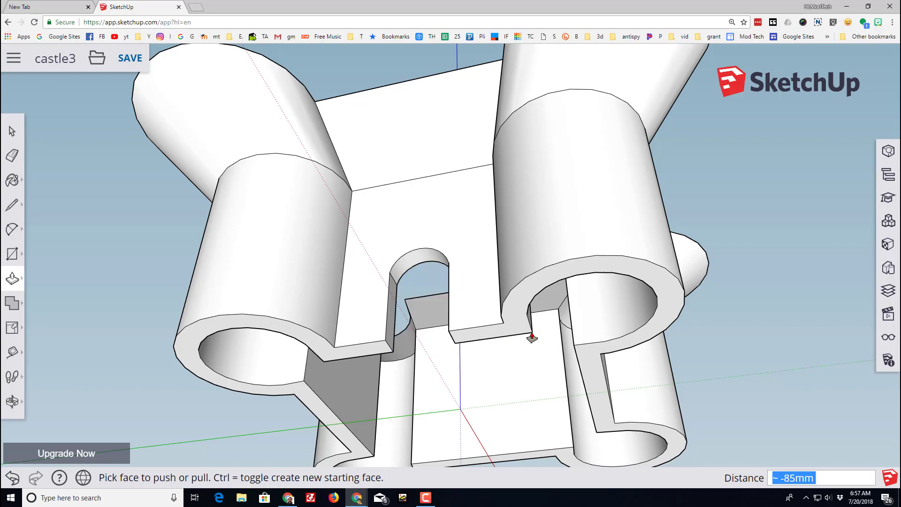
key("o")
left_click_drag(531, 334, 502, 504)
key("p")
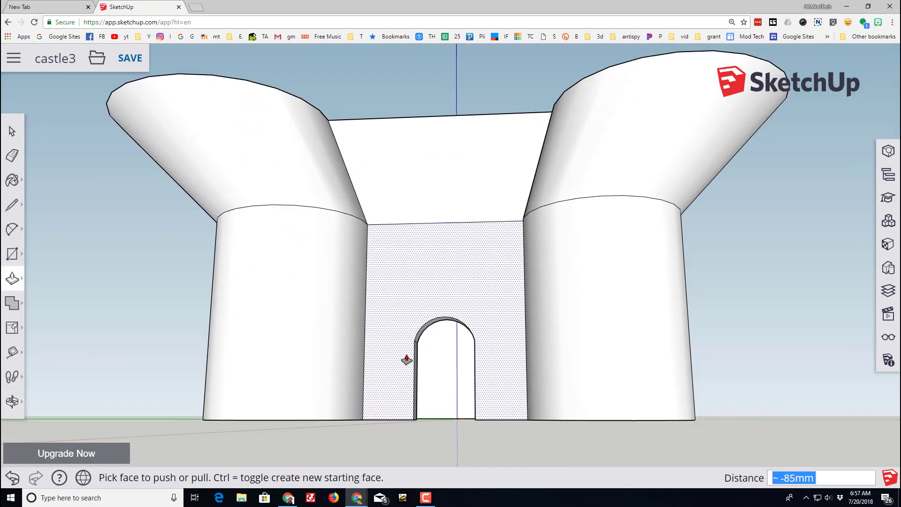
middle_click_drag(408, 358, 415, 402)
- Draw a 183mm × 94mm window rectangle on the plain middle wall between two towers
middle_click_drag(361, 402, 55, 272)
left_click(8, 258)
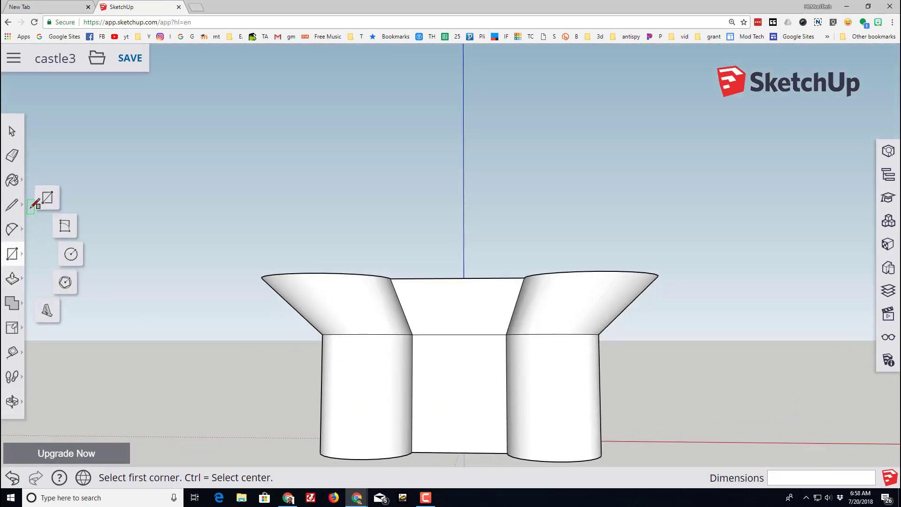
left_click(43, 196)
scroll(349, 352, "up", 1)
scroll(375, 353, "up", 2)
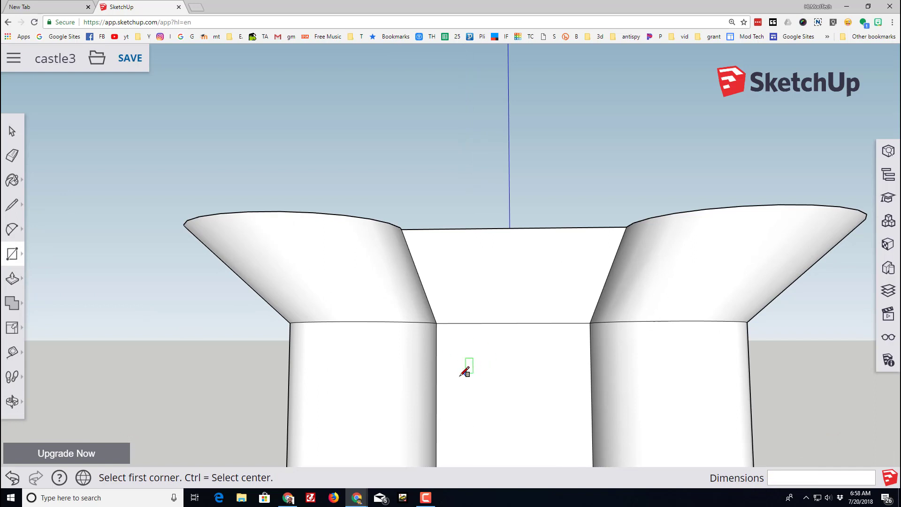
scroll(462, 373, "down", 1)
left_click(451, 363)
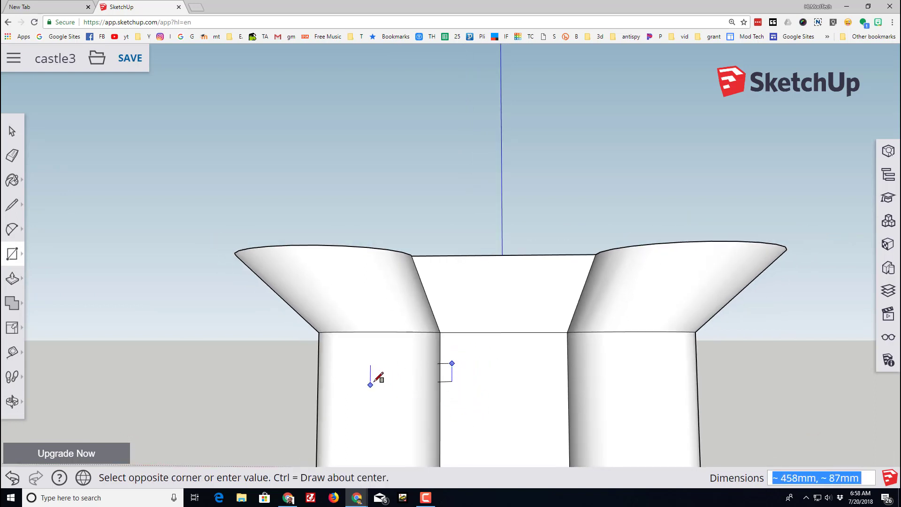
left_click(471, 401)
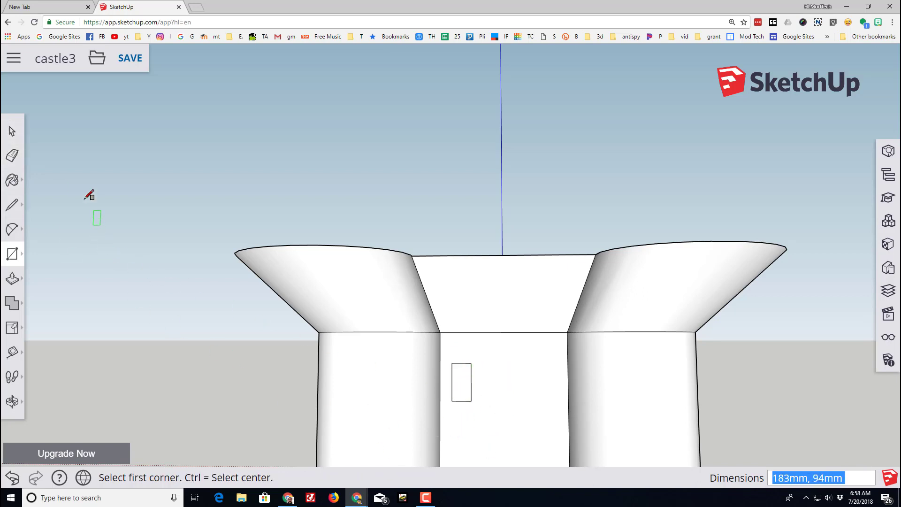
left_click(12, 131)
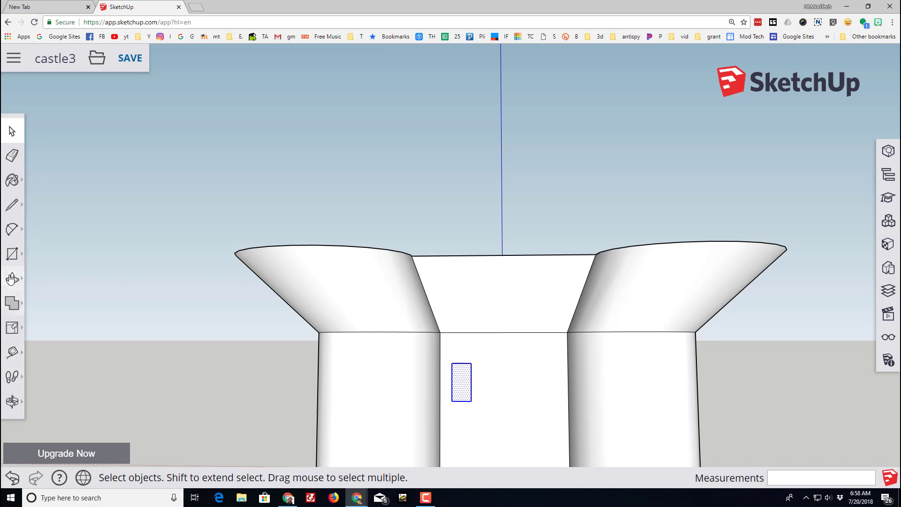
- Copy the window rectangle to the right and array it /4 into five evenly spaced windows
left_click(12, 330)
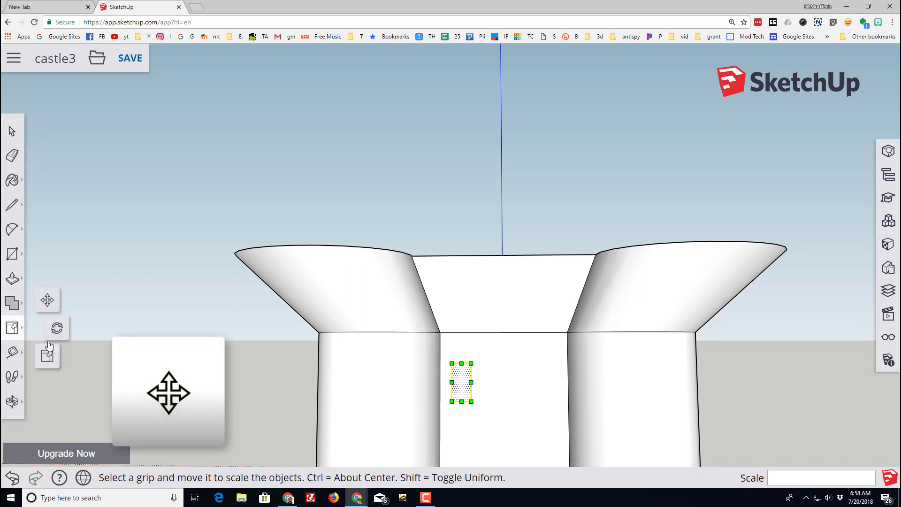
left_click(47, 302)
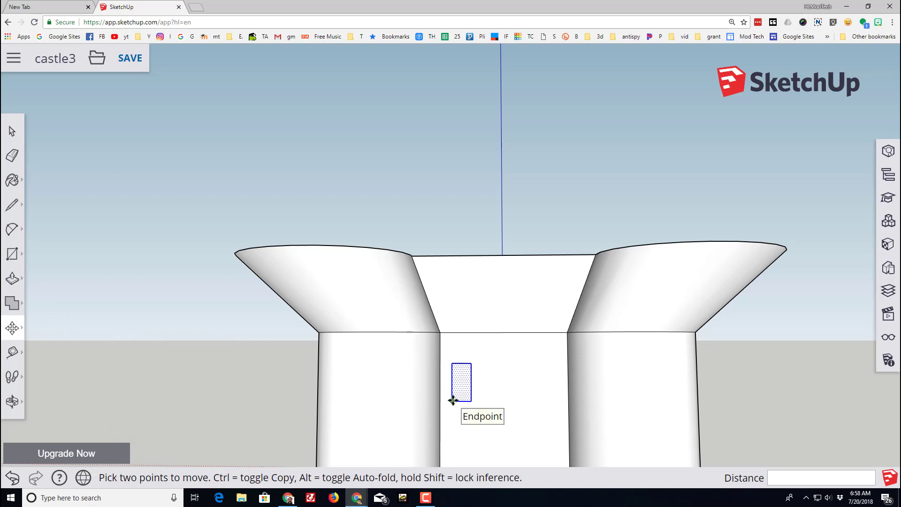
left_click(453, 400)
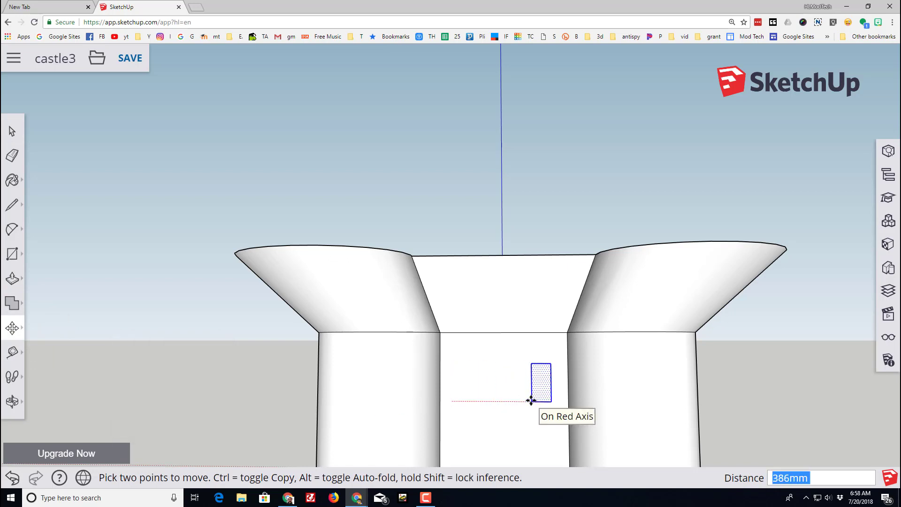
key("ctrl")
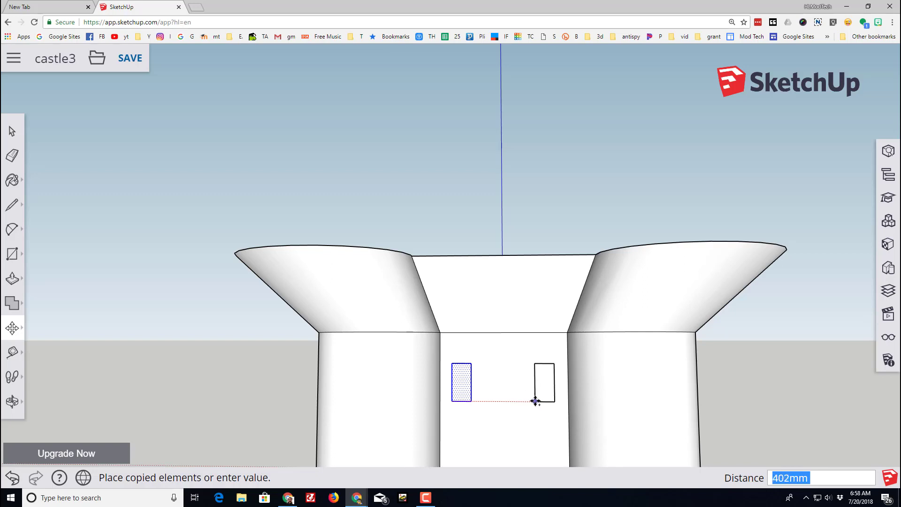
left_click(537, 400)
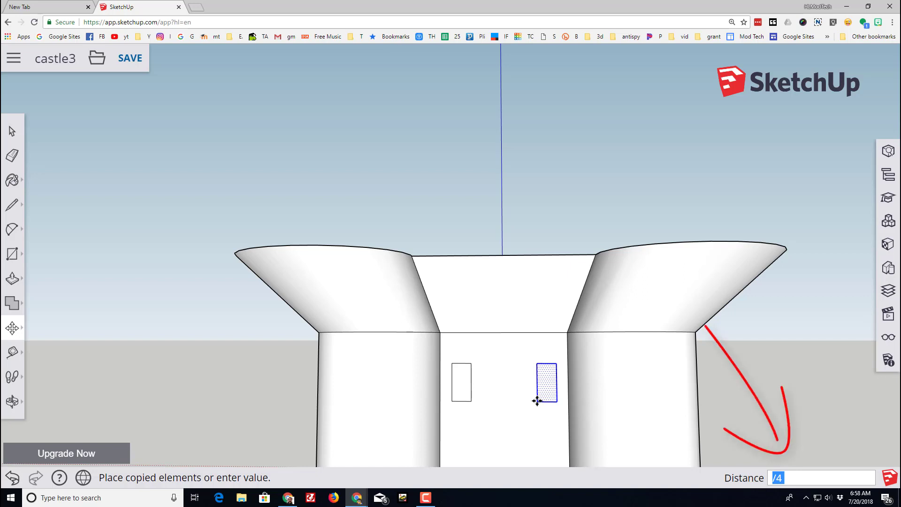
key("Return")
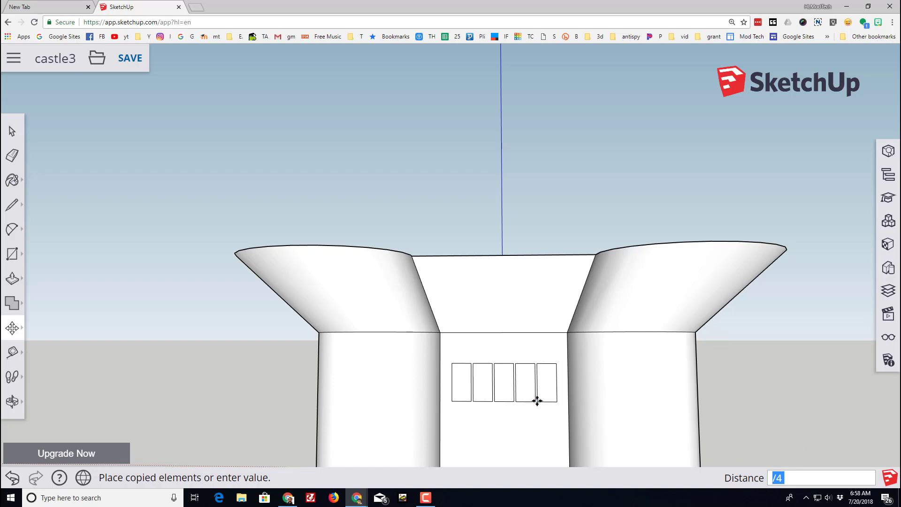
key("Escape")
scroll(491, 410, "up", 5)
scroll(495, 415, "down", 3)
- Push each of the five window rectangles about 85mm into the central wall
mouse_move(479, 410)
middle_mouse_down()
mouse_move(555, 394)
mouse_move(561, 406)
mouse_move(487, 412)
middle_mouse_up()
scroll(472, 304, "down", 3)
middle_click_drag(472, 304, 484, 385)
left_click(12, 327)
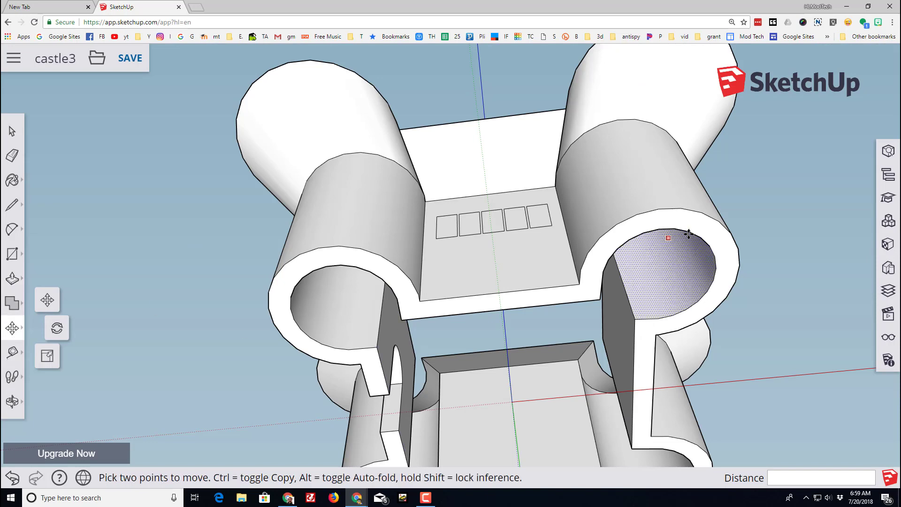
left_click(11, 280)
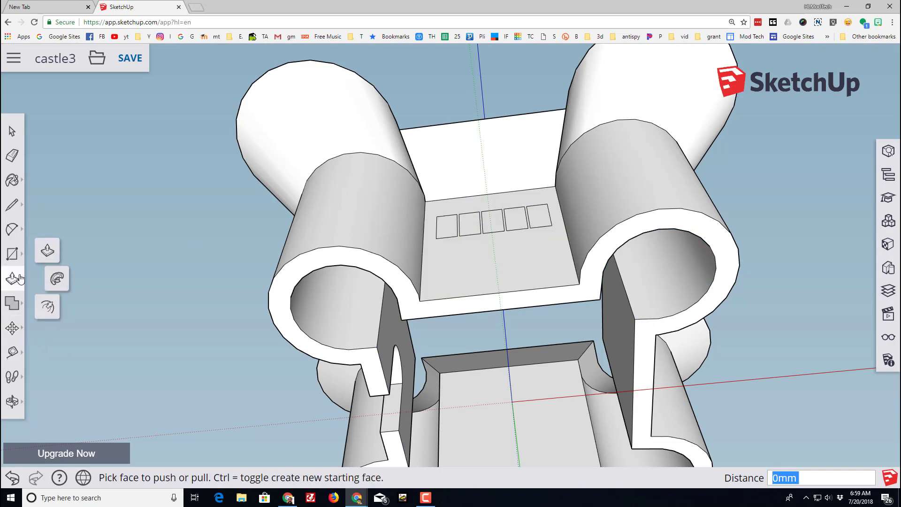
left_click(444, 234)
left_click(408, 306)
left_click(468, 226)
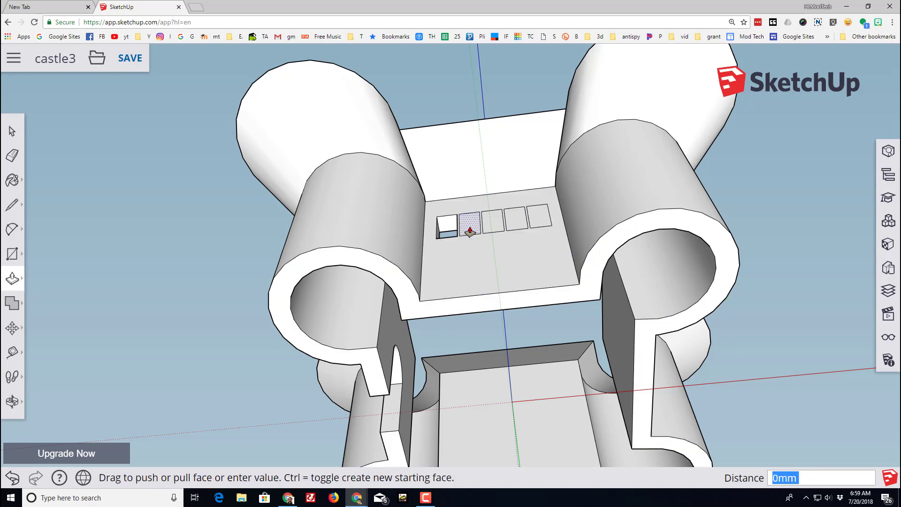
left_click(493, 315)
left_click(488, 225)
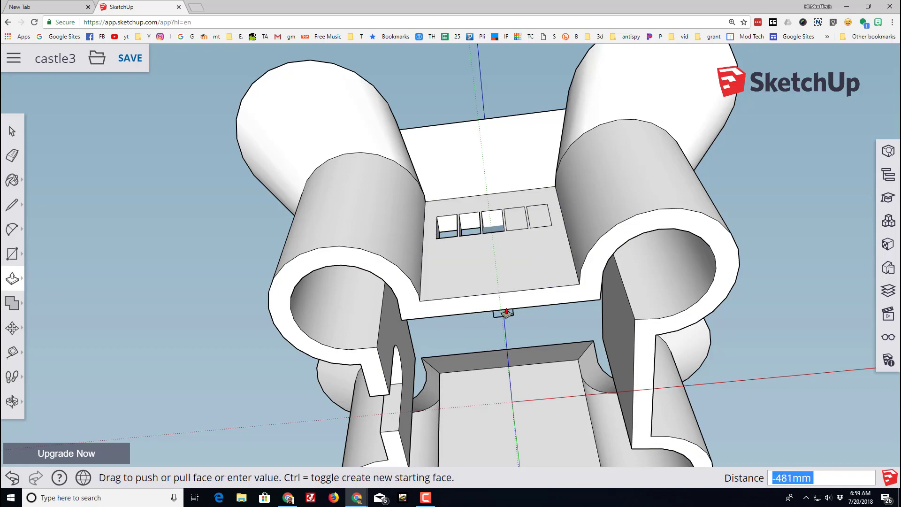
left_click(504, 311)
left_click(516, 219)
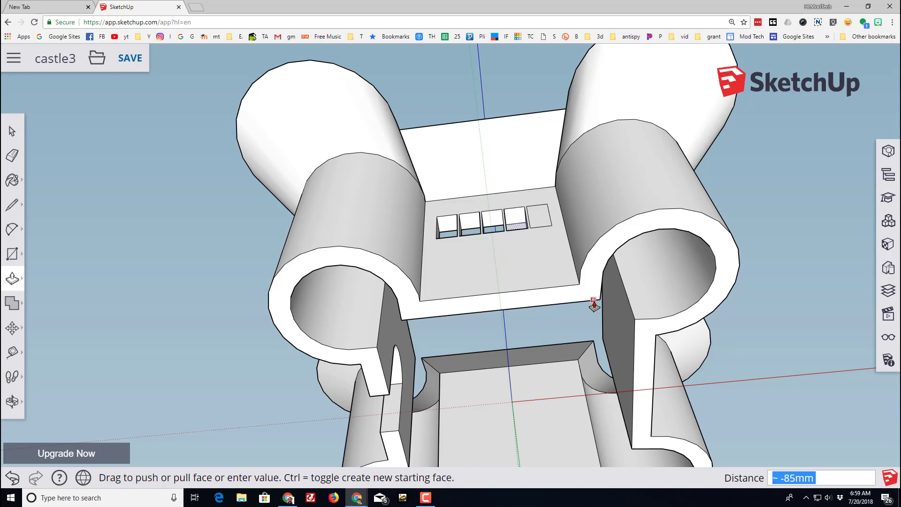
left_click(602, 300)
left_click(538, 224)
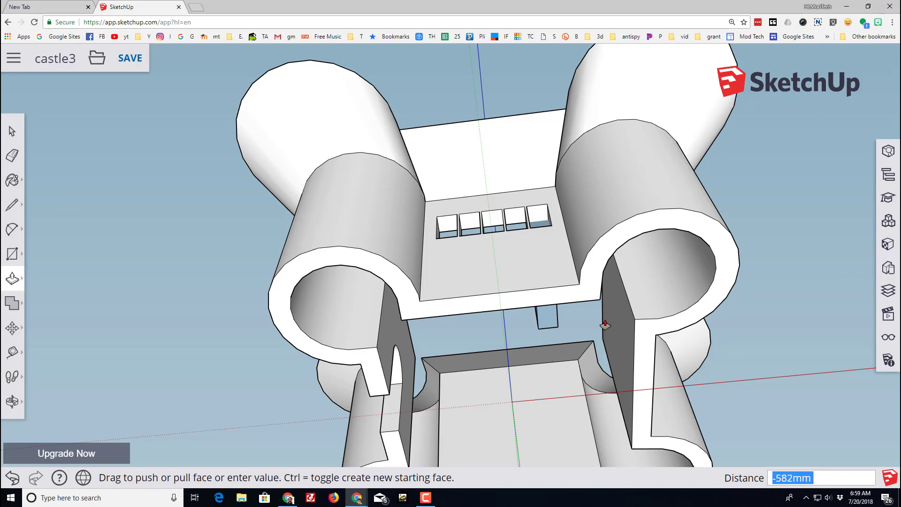
left_click(602, 300)
middle_click_drag(396, 82, 690, 356)
- Draw two lines across the wall rim beside the tower to close off a small section
middle_click_drag(253, 227, 361, 319)
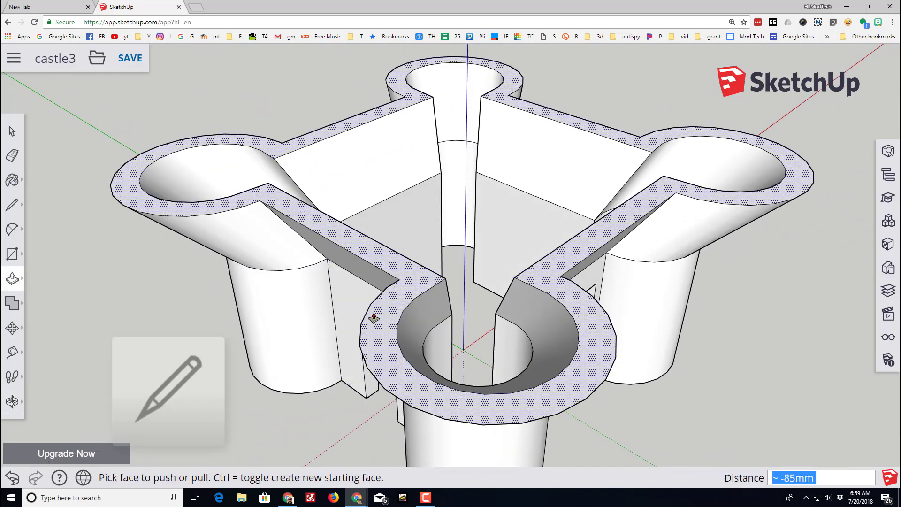
left_click(13, 210)
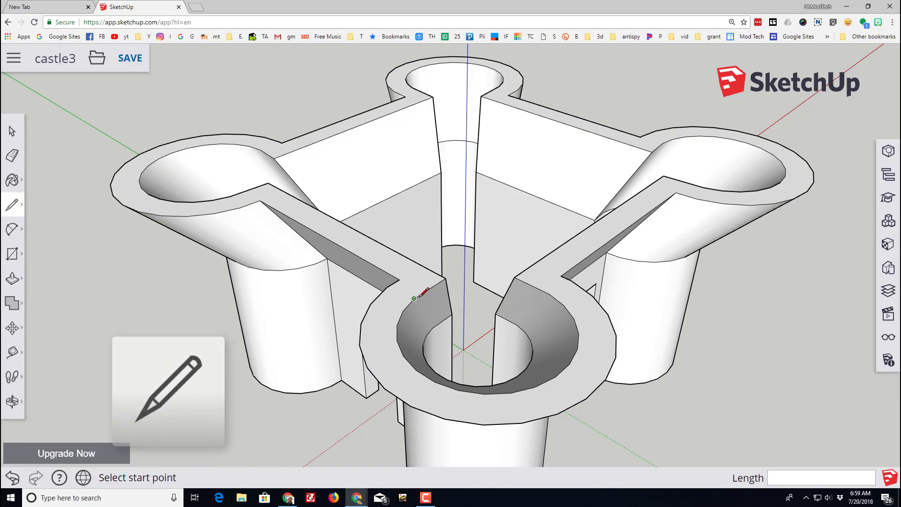
left_click(399, 278)
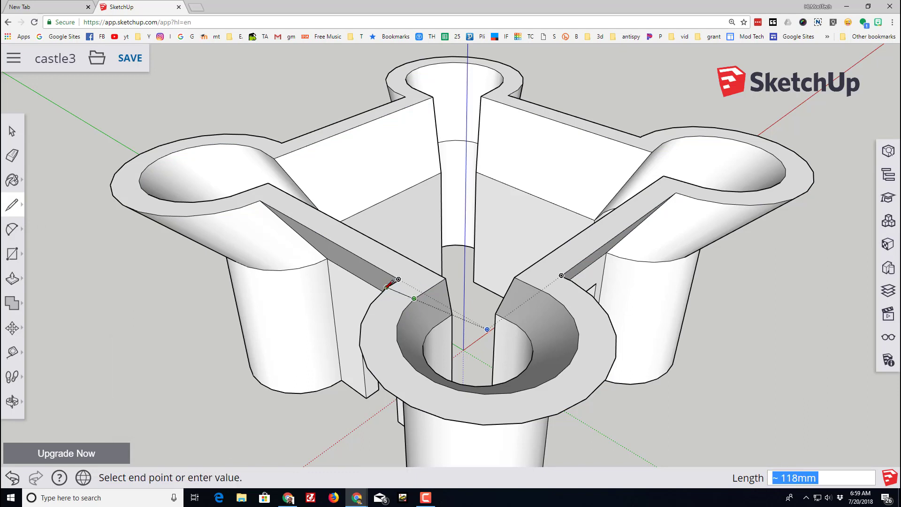
left_click(386, 287)
left_click(371, 304)
left_click(403, 311)
- Pull the rim section up into a block, then lower its top by about 66mm
key("p")
left_click(392, 299)
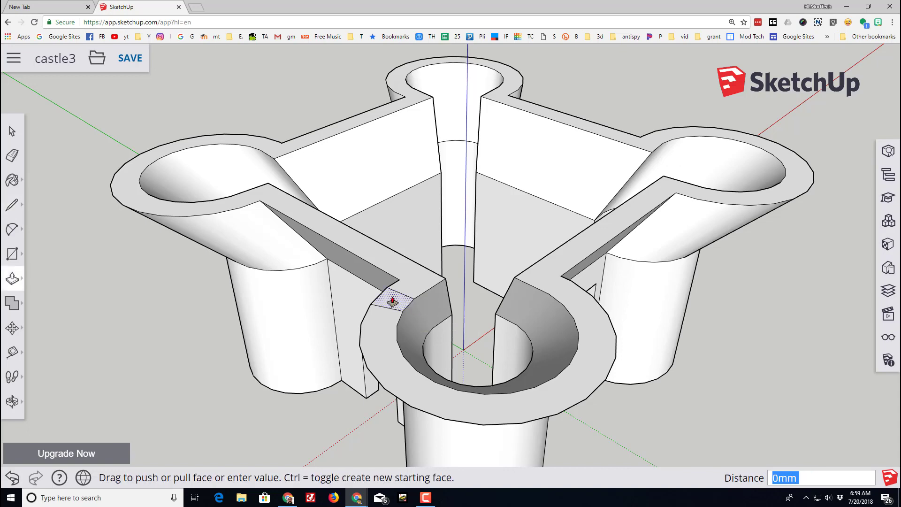
left_click(382, 263)
middle_click_drag(382, 263, 462, 298)
left_click(503, 240)
left_click(501, 262)
middle_click_drag(502, 262, 452, 302)
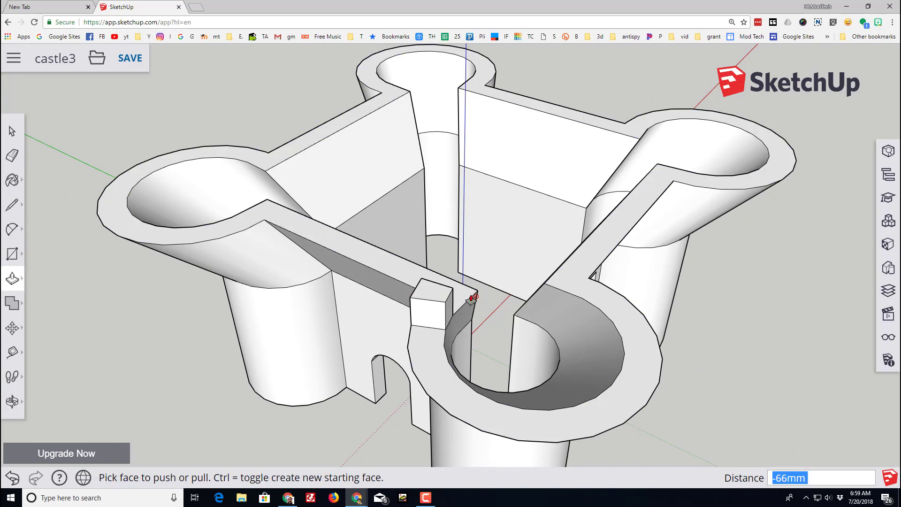
- Split the block's top with a line, push one half down 120mm, and erase the stray edge
left_click(12, 205)
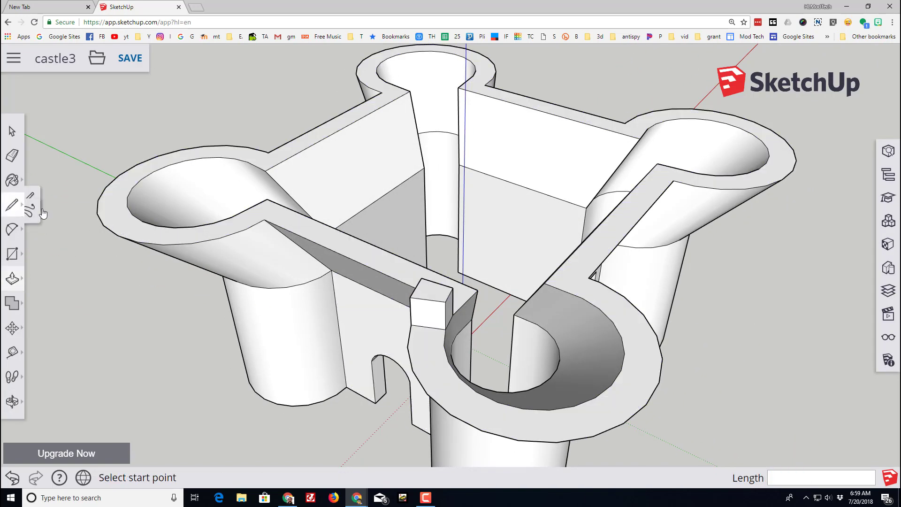
left_click(39, 194)
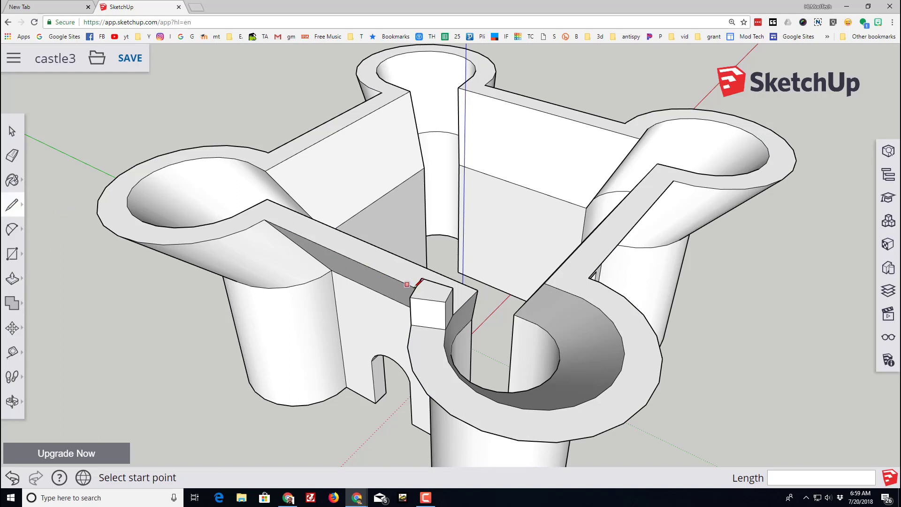
left_click(428, 298)
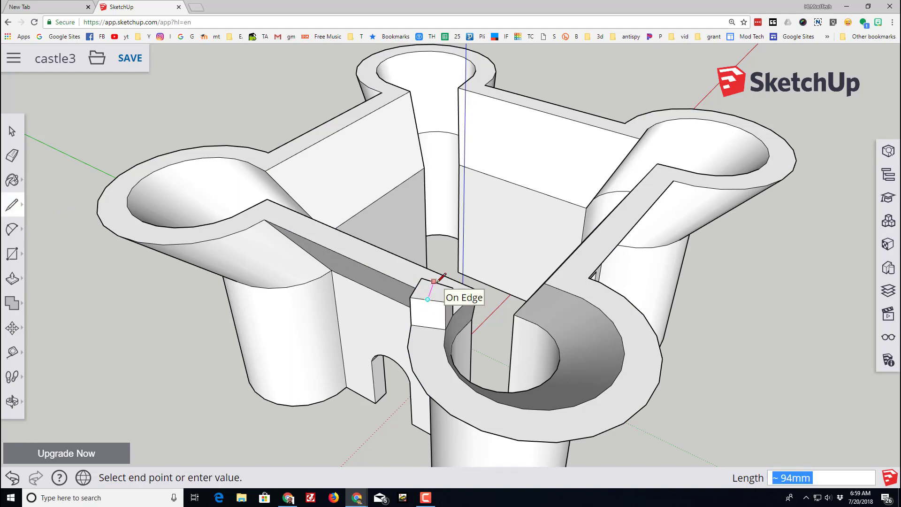
left_click(436, 283)
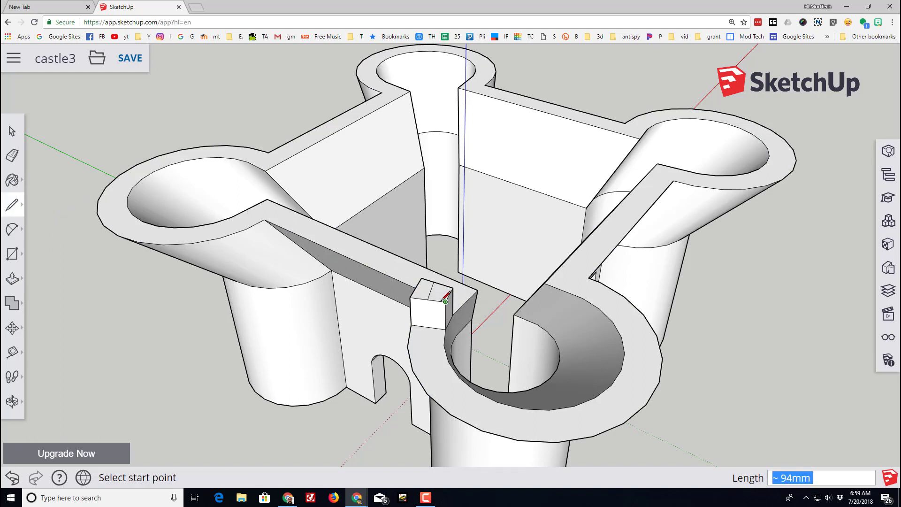
left_click(428, 299)
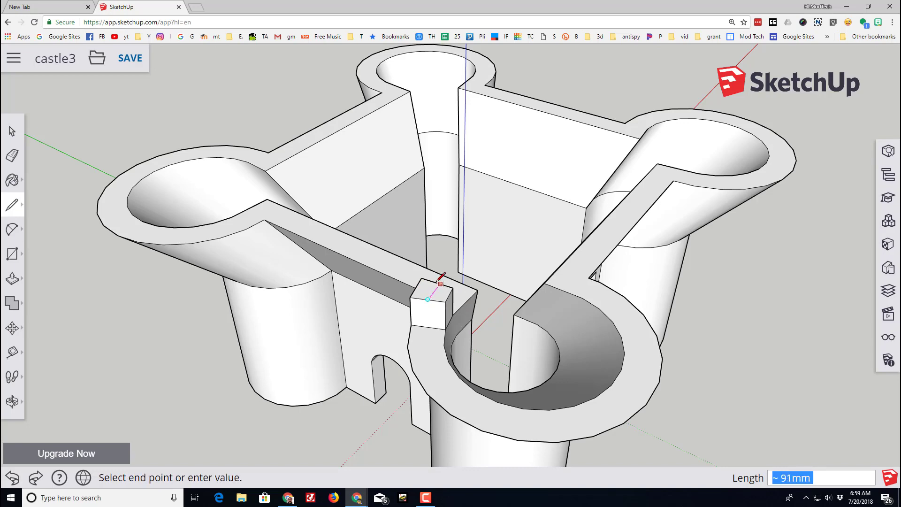
scroll(441, 277, "up", 3)
left_click(437, 284)
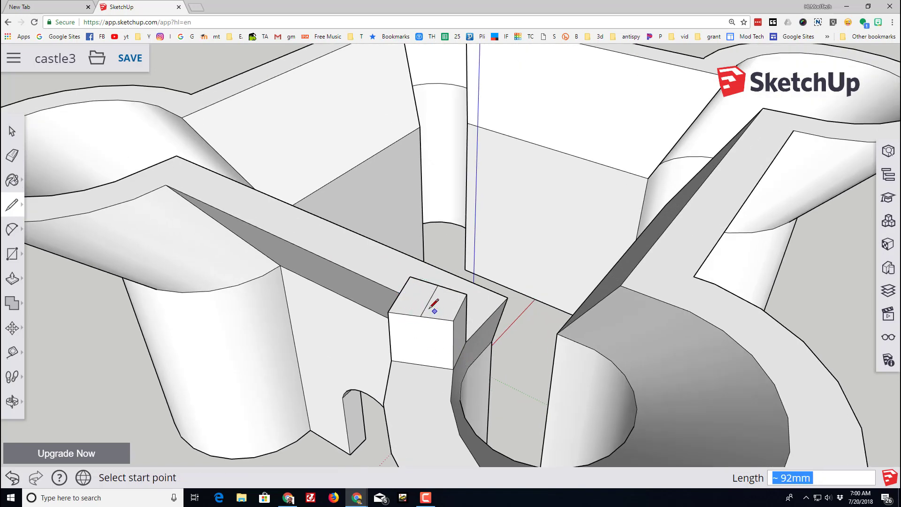
left_click(13, 278)
left_click_drag(456, 305, 445, 382)
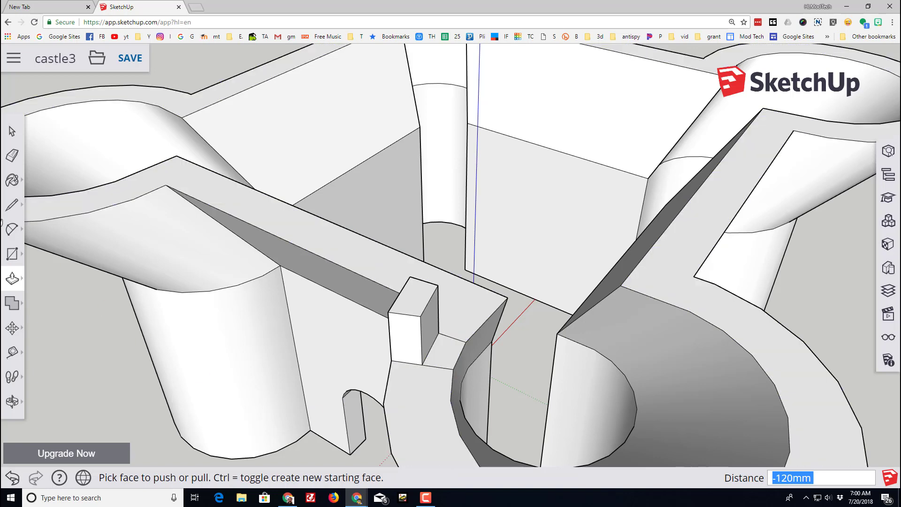
left_click(13, 157)
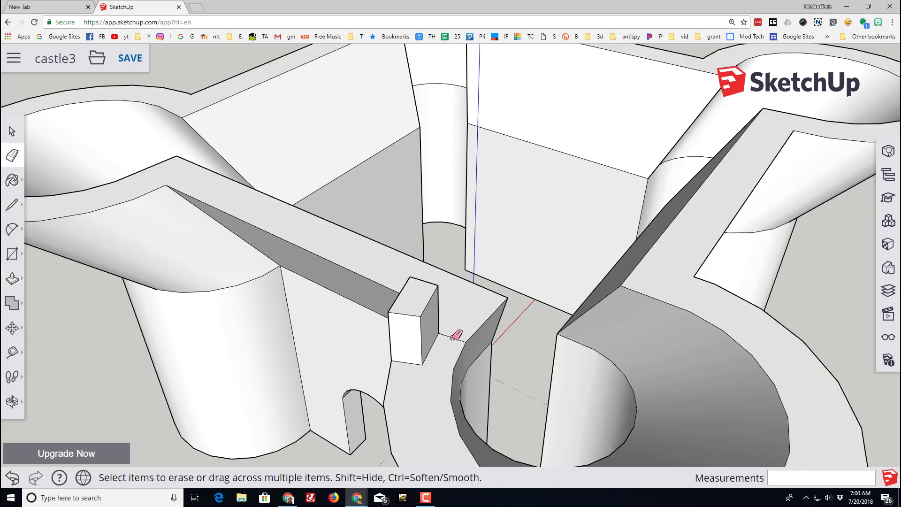
mouse_move(452, 337)
middle_mouse_down()
mouse_move(467, 336)
mouse_move(302, 409)
mouse_move(489, 315)
mouse_move(603, 301)
mouse_move(237, 315)
mouse_move(236, 342)
mouse_move(268, 338)
mouse_move(342, 304)
mouse_move(229, 288)
middle_mouse_up()
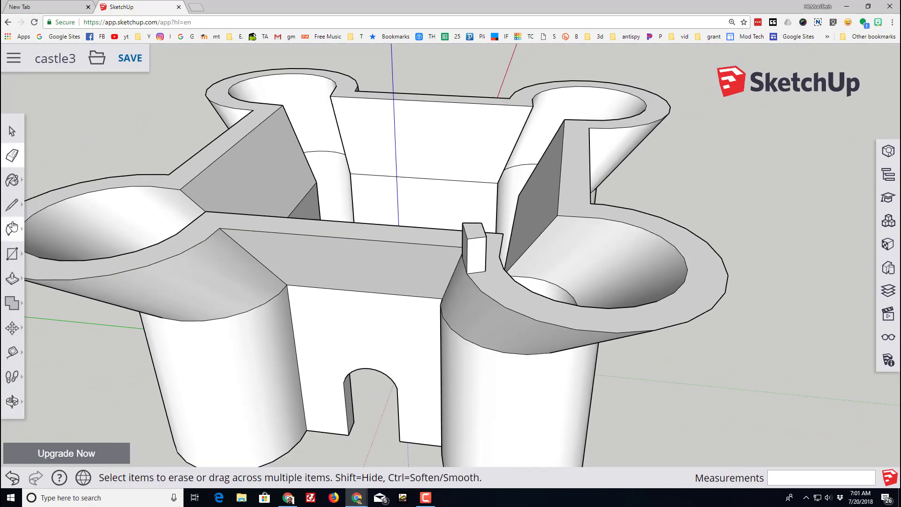
- Scale the post's top face down to 0.73 so the post tapers
left_click(12, 134)
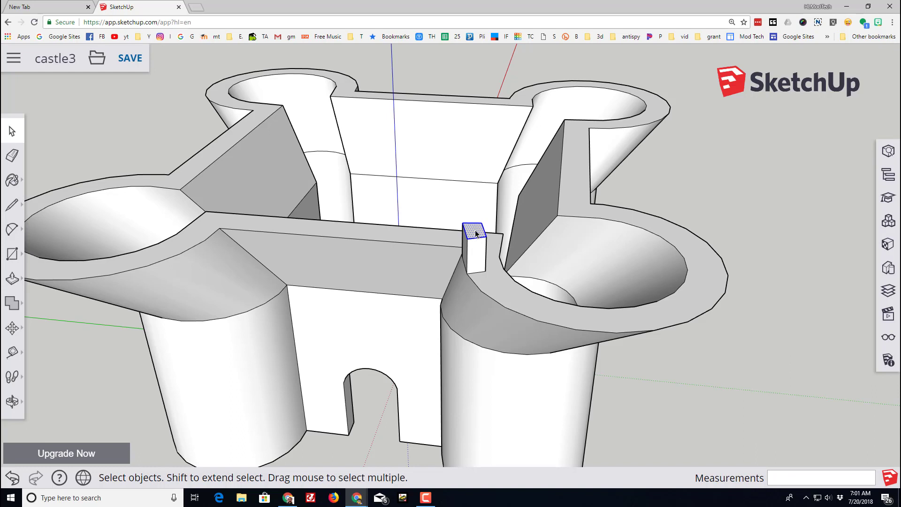
left_click(12, 331)
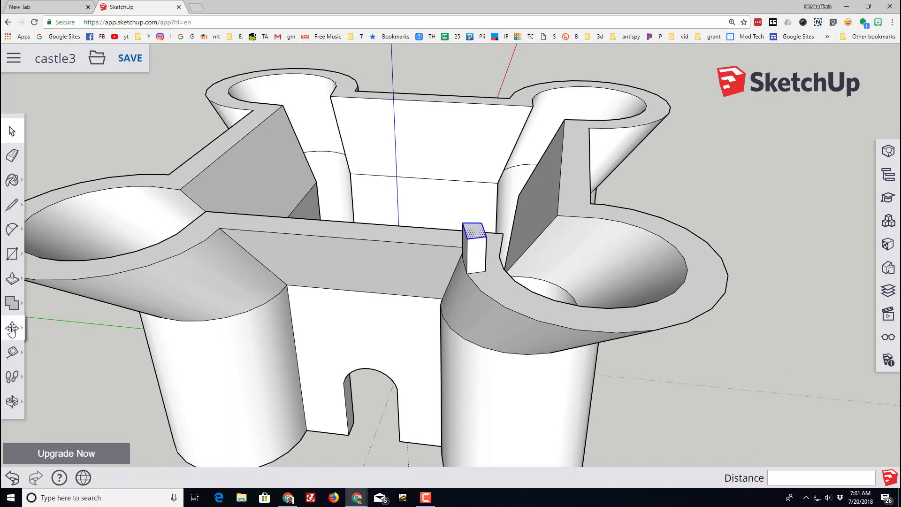
left_click(37, 347)
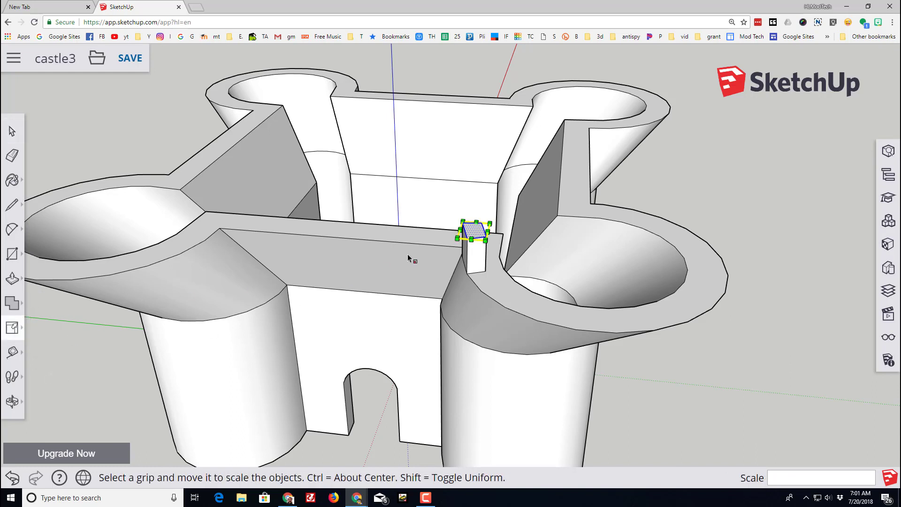
mouse_move(459, 239)
left_mouse_down()
mouse_move(471, 234)
mouse_move(461, 240)
left_mouse_up()
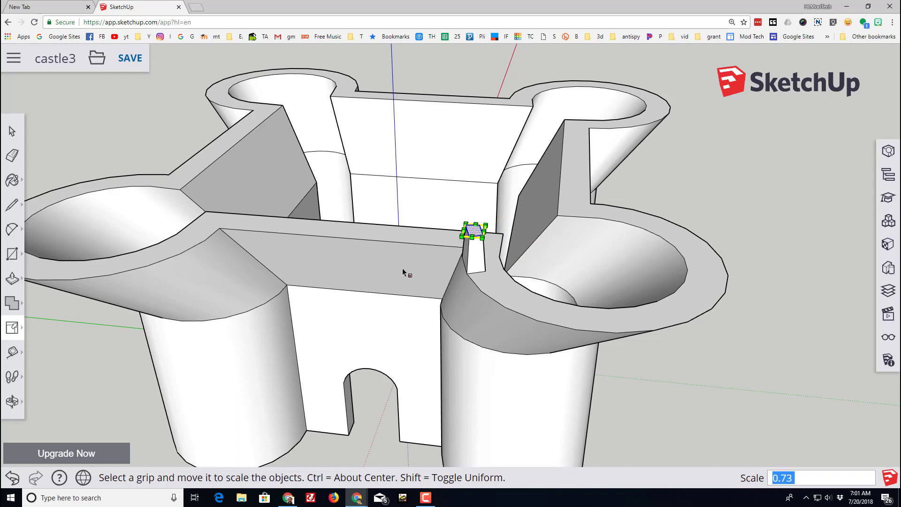
middle_click_drag(403, 271, 395, 279)
key("o")
left_click_drag(396, 279, 317, 290)
key("s")
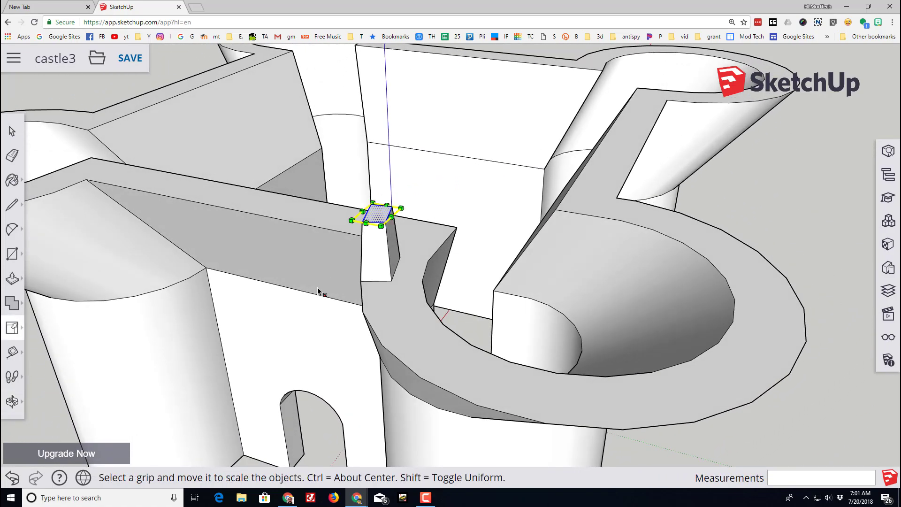
scroll(317, 291, "down", 5)
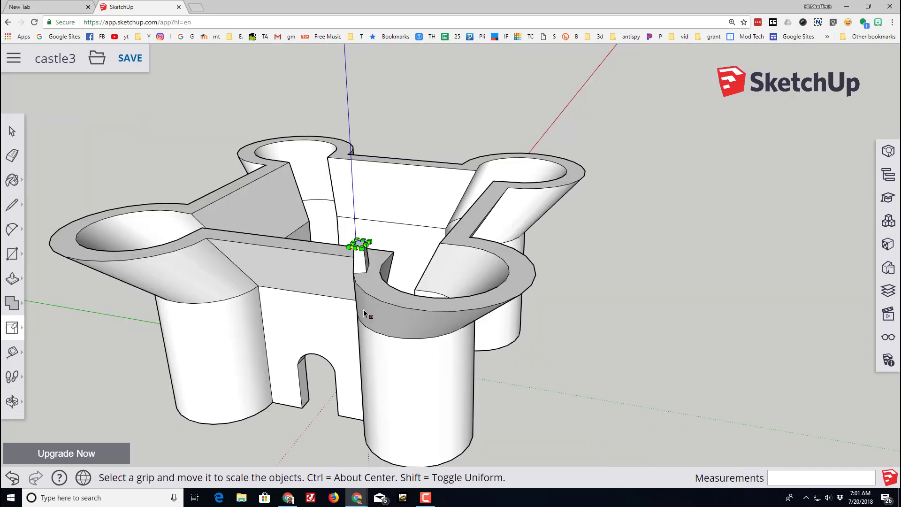
key("o")
left_click_drag(527, 353, 626, 302)
- Choose Brick Colored Blue from the Brick, Cladding and Siding materials category
key("s")
left_click(888, 248)
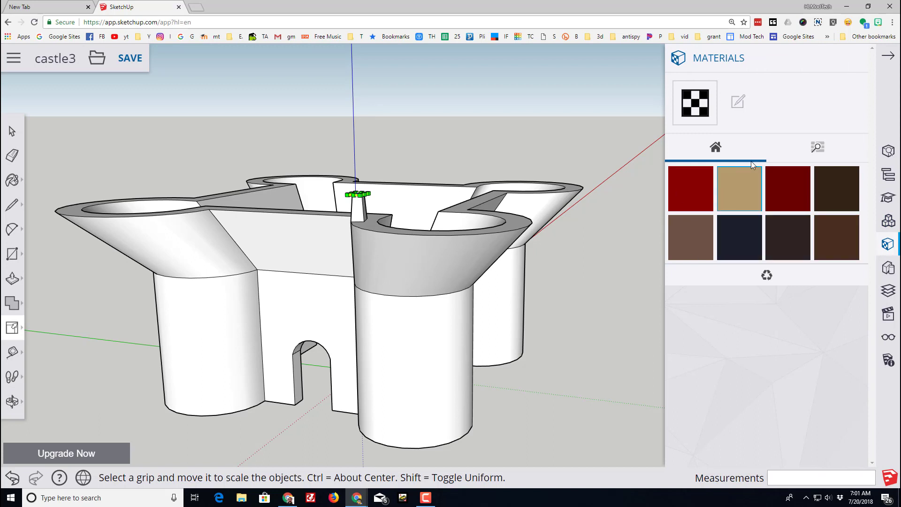
left_click(817, 148)
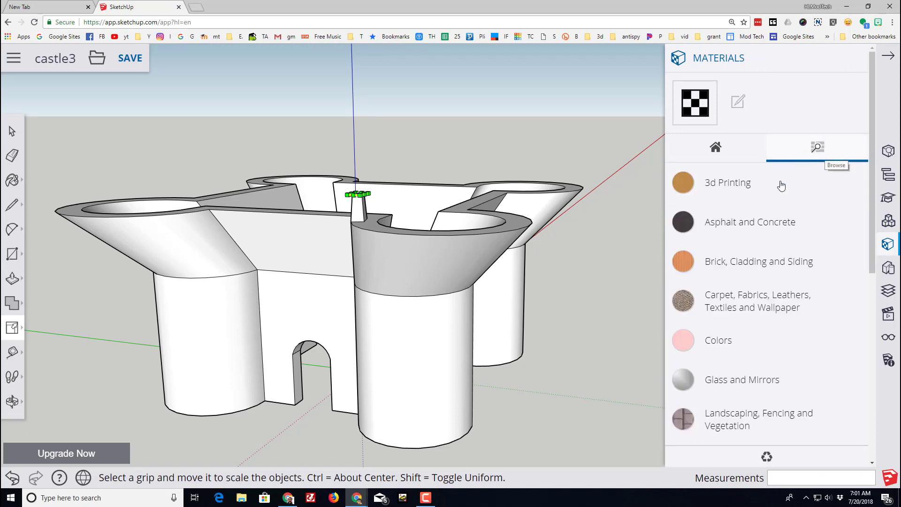
left_click(725, 262)
scroll(734, 286, "down", 1)
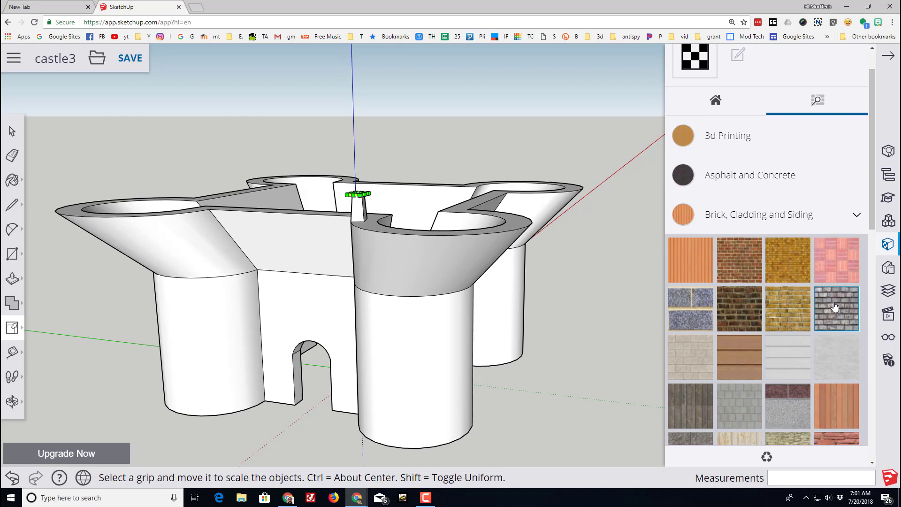
left_click(694, 313)
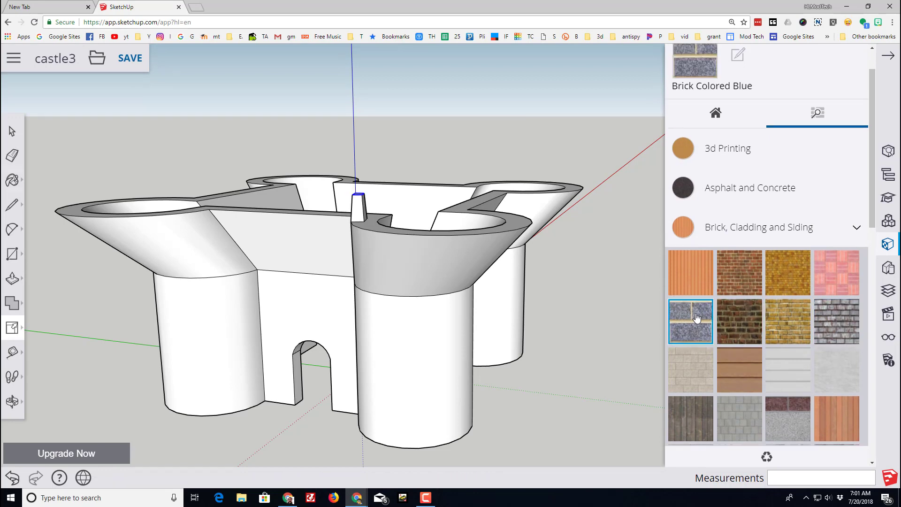
- Paint both front towers, their cones, the arched front wall and inner wall with blue brick
left_click(418, 347)
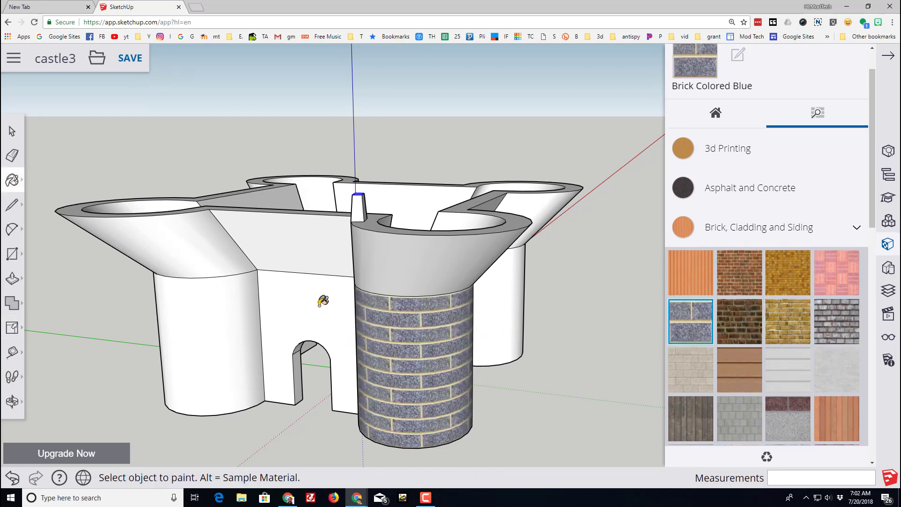
left_click(265, 312)
left_click(210, 322)
left_click(184, 249)
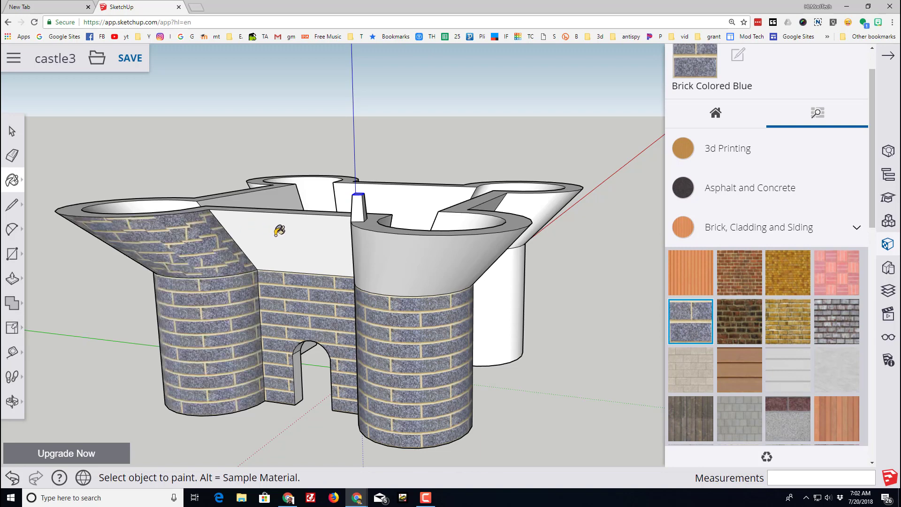
left_click(299, 234)
left_click(390, 241)
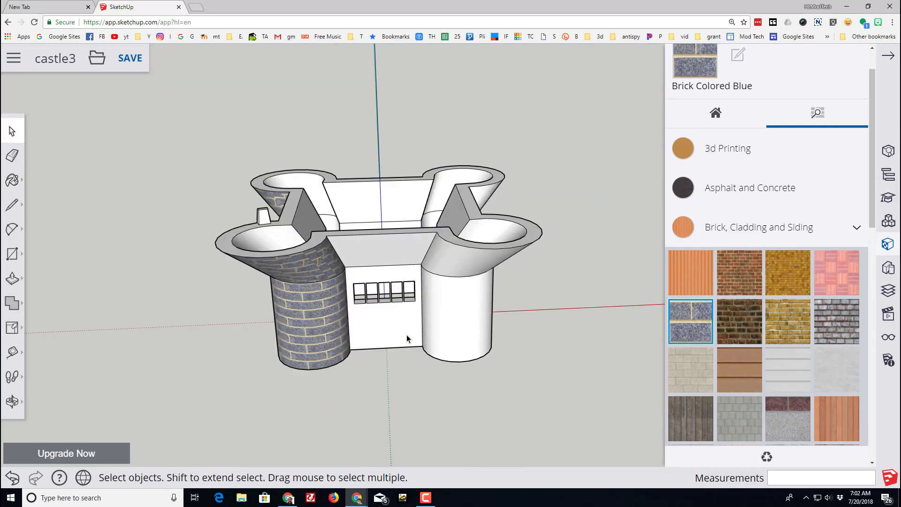
- Select the whole castle and apply Brick Colored Blue to every face at once
double_click(406, 334)
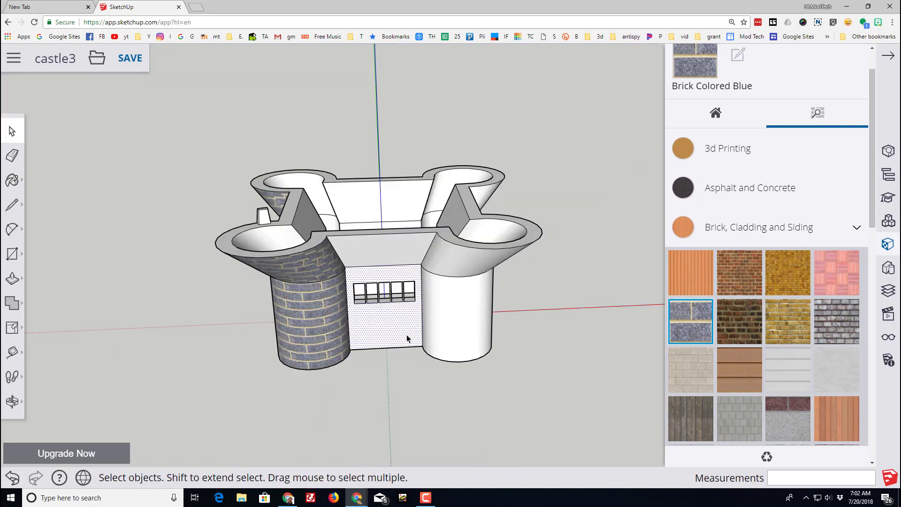
triple_click(449, 331)
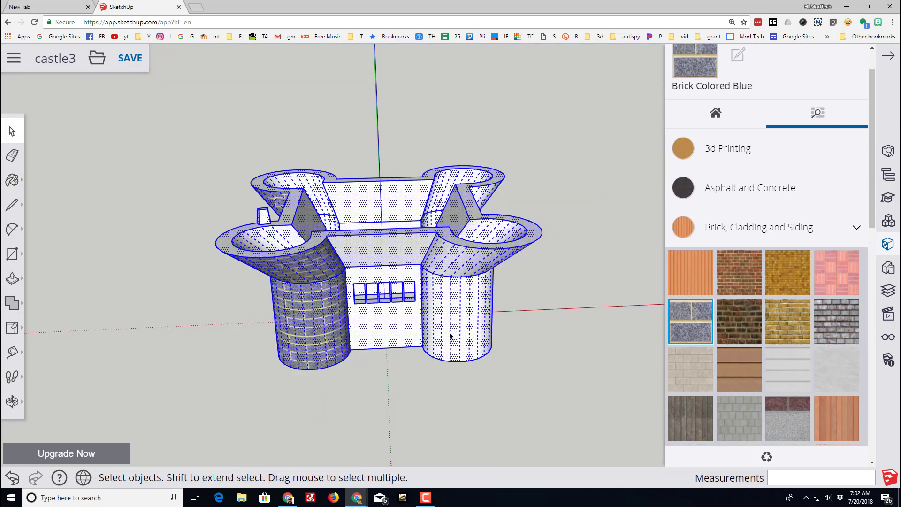
left_click(686, 319)
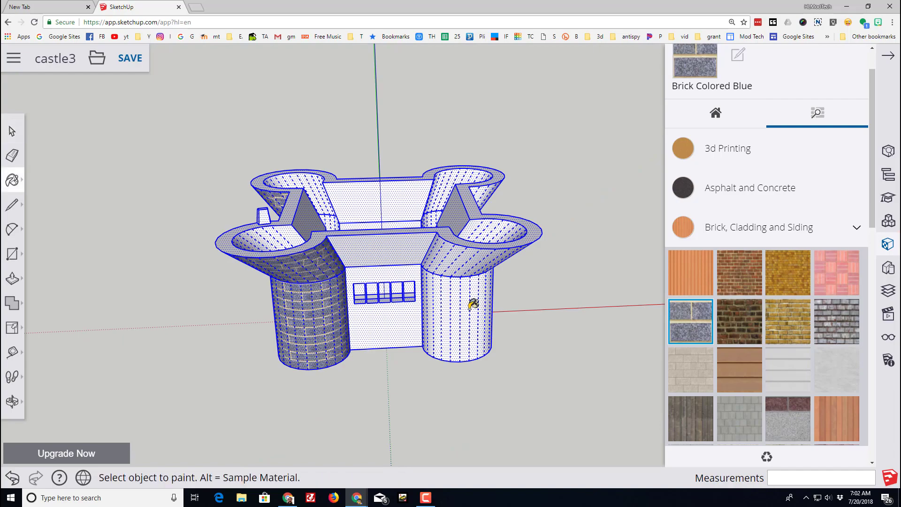
left_click(404, 313)
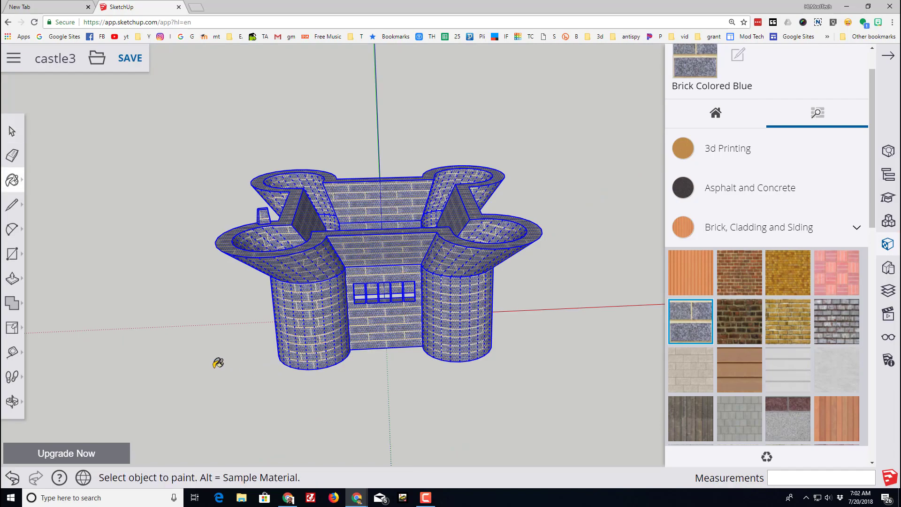
key("o")
mouse_move(217, 362)
left_mouse_down()
mouse_move(446, 364)
mouse_move(613, 302)
mouse_move(559, 225)
mouse_move(615, 284)
mouse_move(539, 387)
mouse_move(410, 401)
mouse_move(456, 384)
mouse_move(549, 398)
mouse_move(481, 396)
left_mouse_up()
key("b")
middle_click_drag(239, 374, 195, 281)
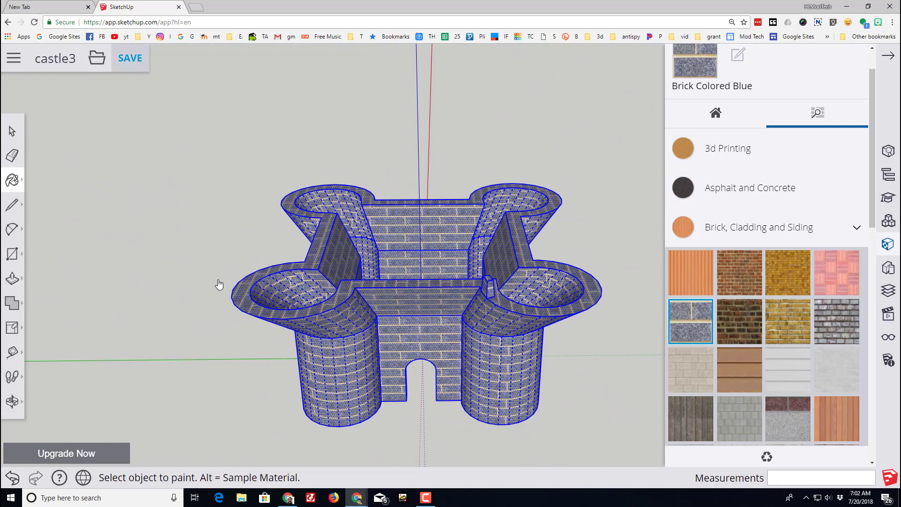
middle_click_drag(191, 305, 28, 248)
- Clear the selection and collapse the Materials panel
left_click(23, 131)
left_click(187, 313)
scroll(379, 391, "up", 3)
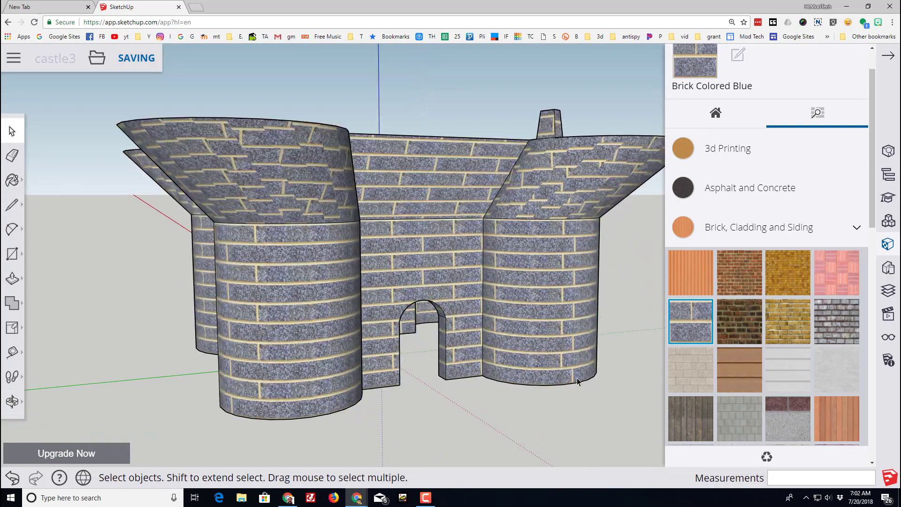
middle_click_drag(593, 373, 554, 412)
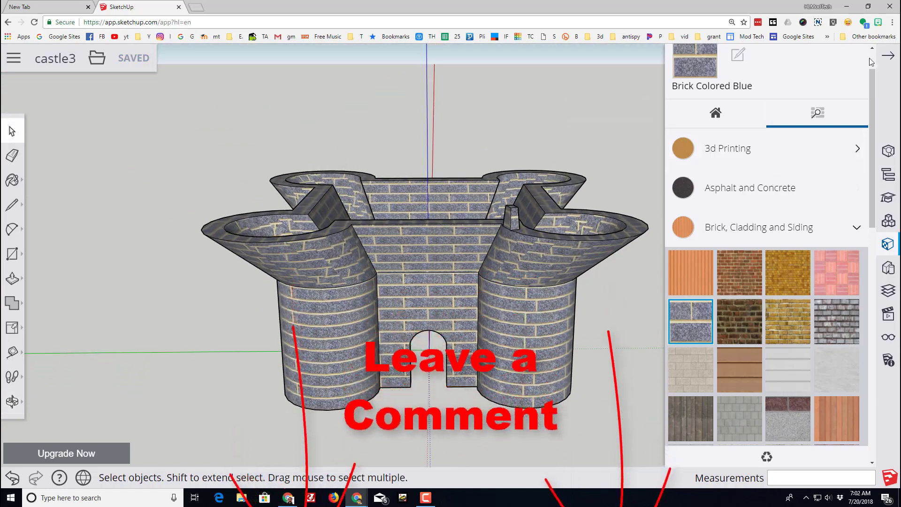
left_click(888, 60)
- Orbit around the finished blue brick castle to inspect it from high, low and side views
middle_click_drag(634, 278, 547, 360)
middle_click_drag(371, 372, 471, 326)
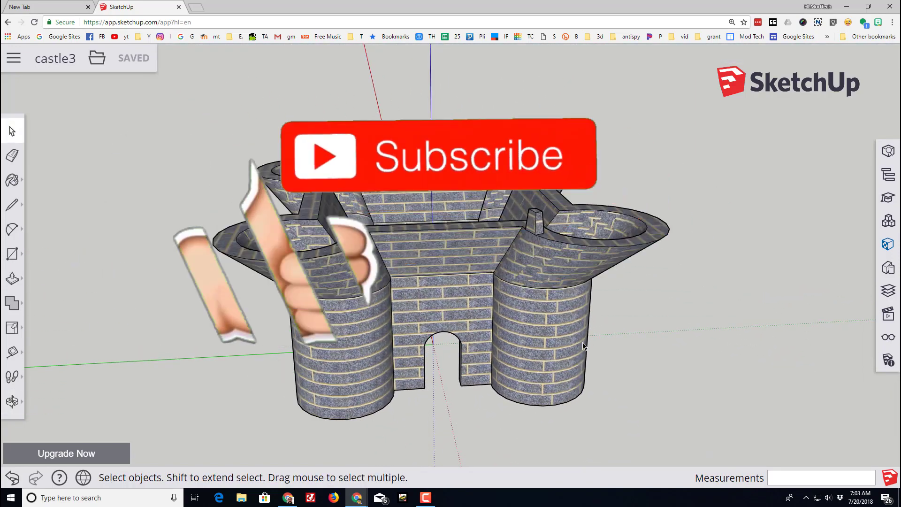
middle_click_drag(597, 348, 441, 322)
middle_click_drag(265, 301, 500, 350)
middle_click_drag(334, 335, 417, 241)
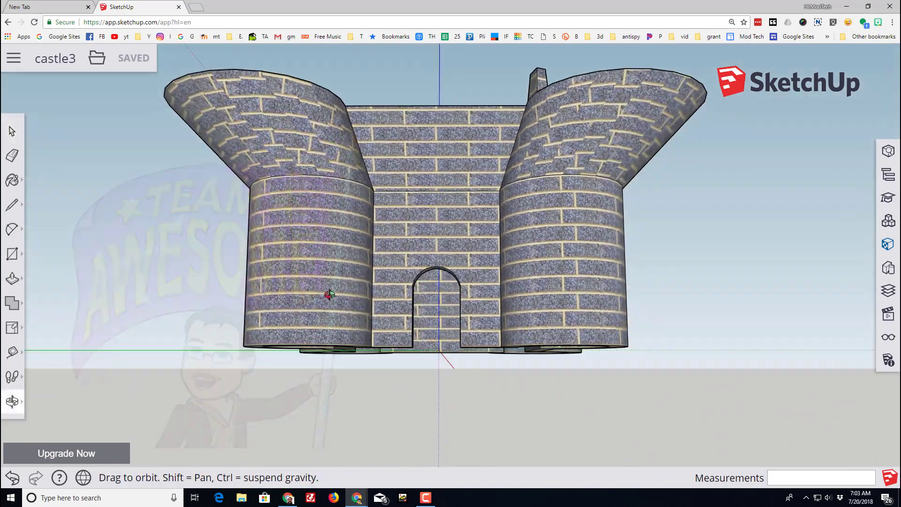